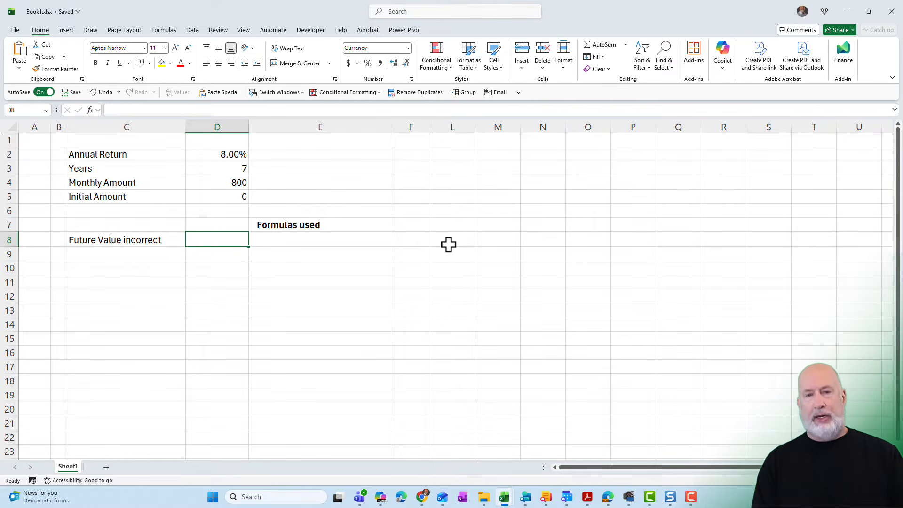
- Calculate the future value in D8 with the formula =FV(D2/12,D3*12,-D4,D5,0)
type("=fv")
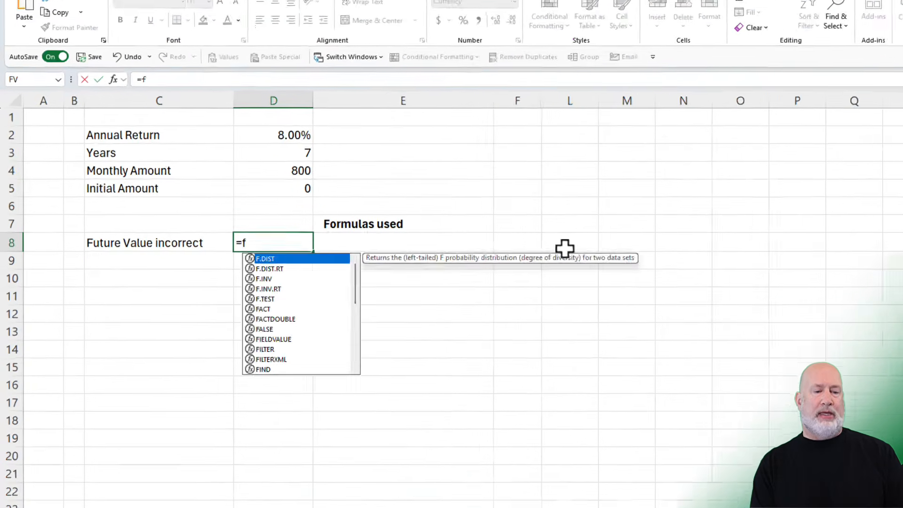
key("Tab")
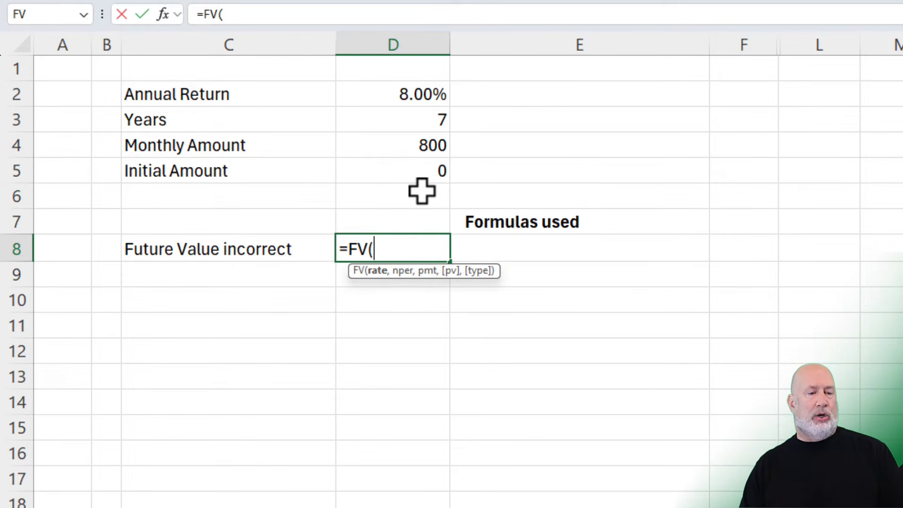
left_click(394, 96)
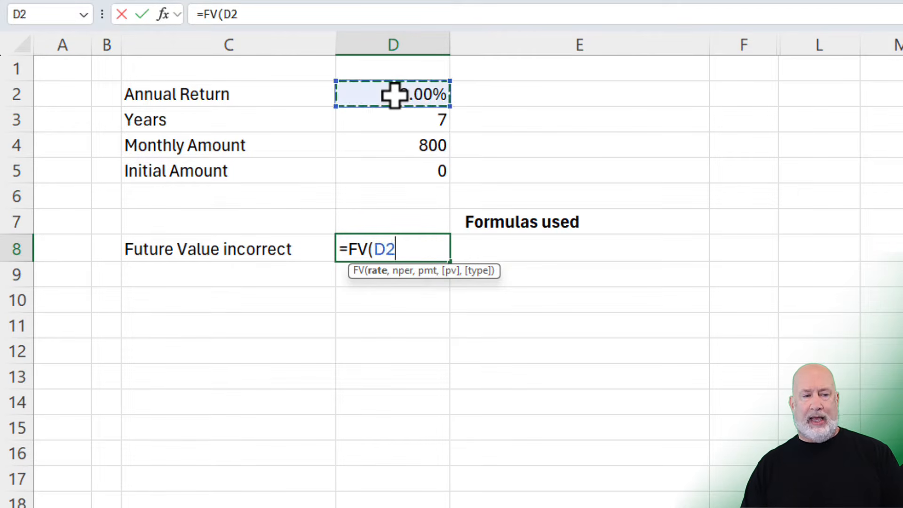
type("/12")
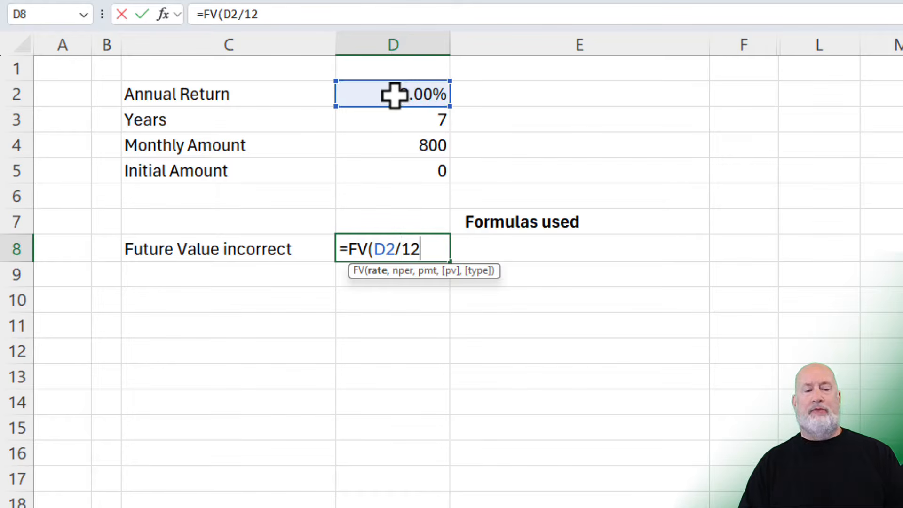
type(",")
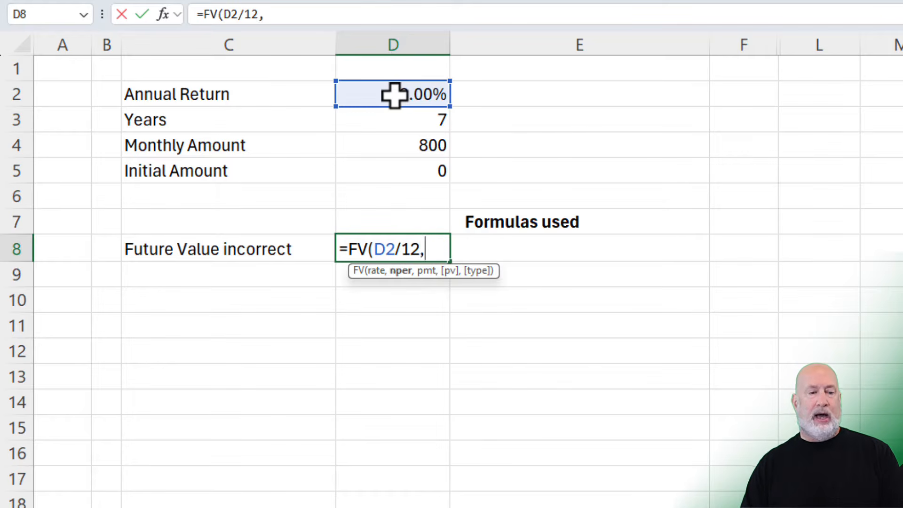
left_click(407, 120)
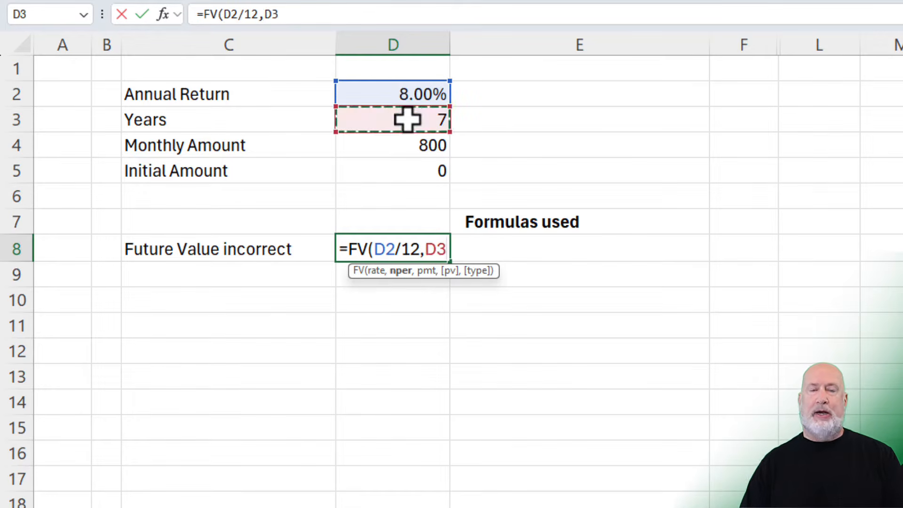
type("*12,")
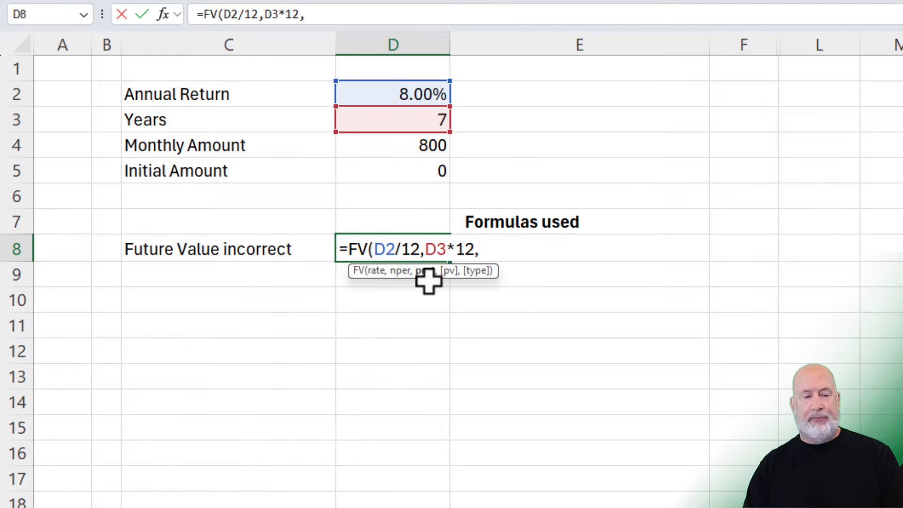
type("-")
left_click(405, 143)
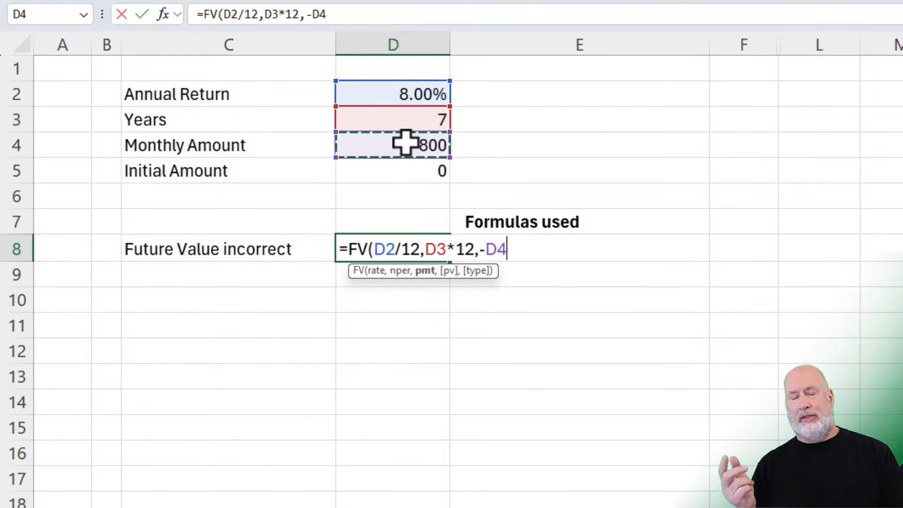
type(",")
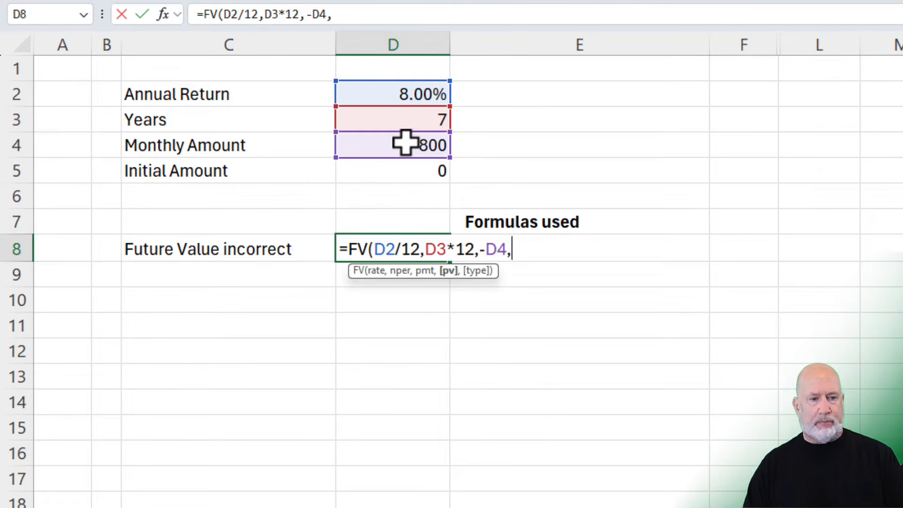
left_click(425, 167)
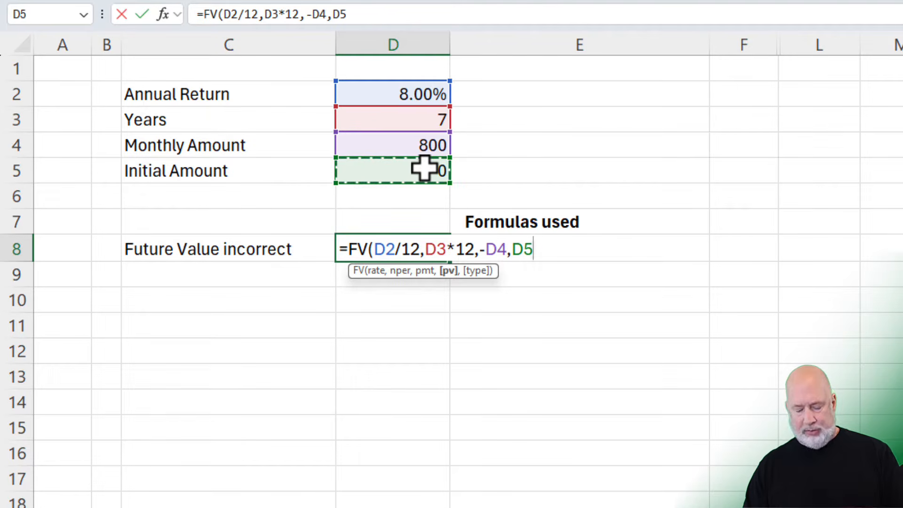
type(",")
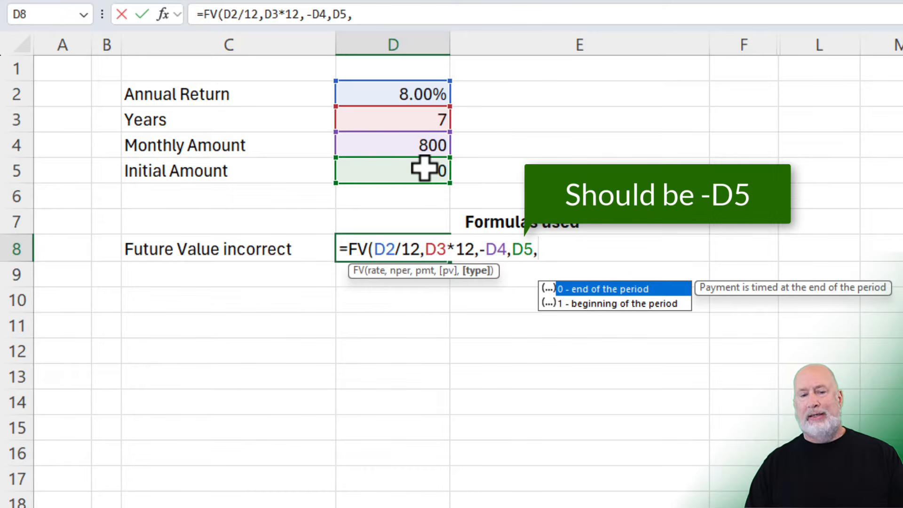
type("0")
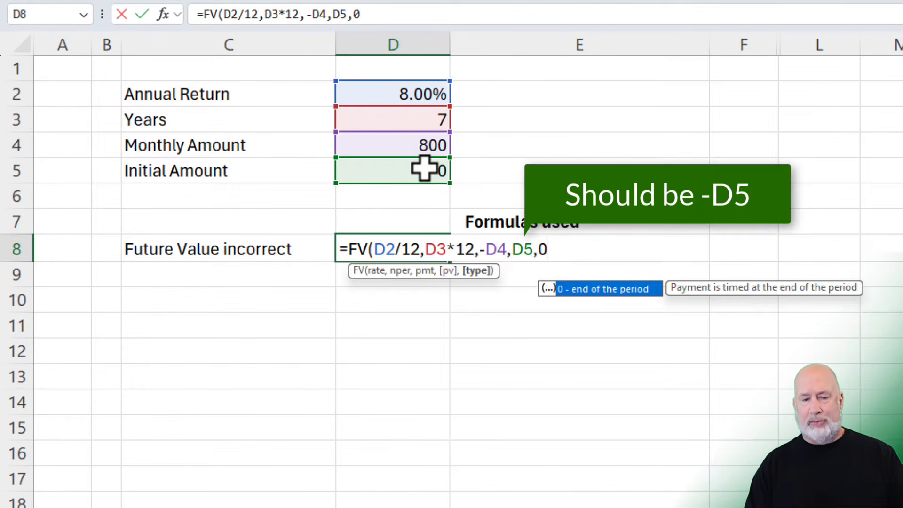
key("Return")
key("Up")
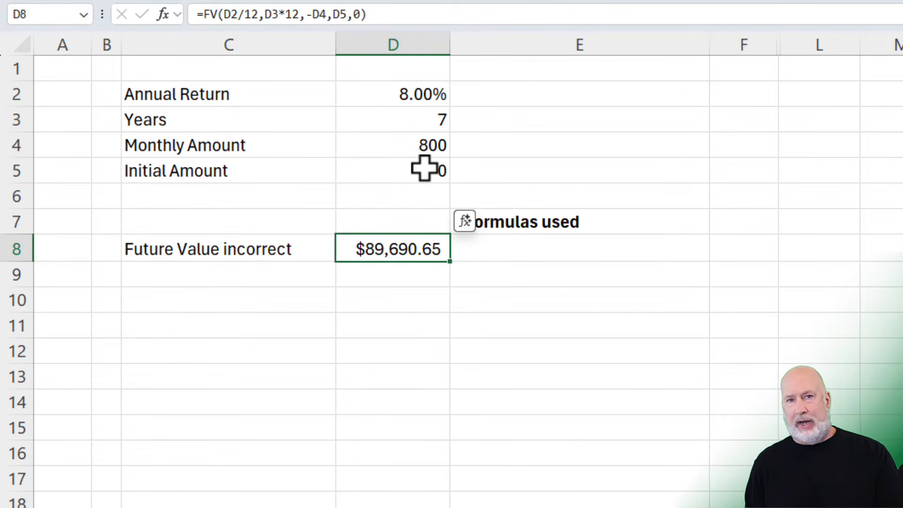
- Show the future value formula as text in E8 using FORMULATEXT on D8
key("Right")
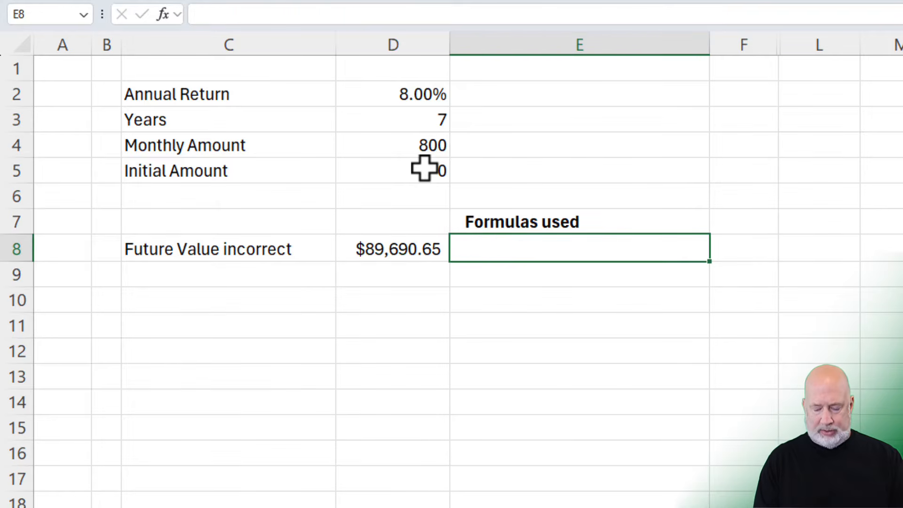
type("=form")
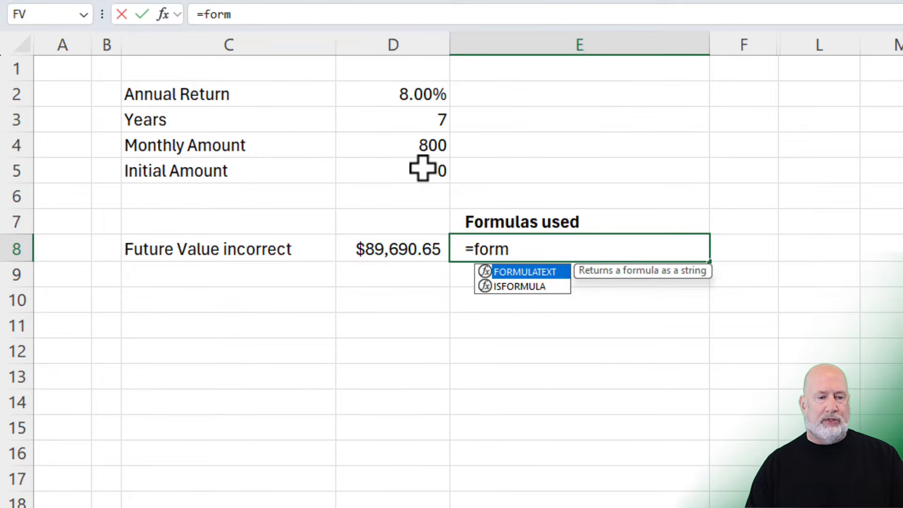
key("Tab")
left_click(395, 250)
key("Return")
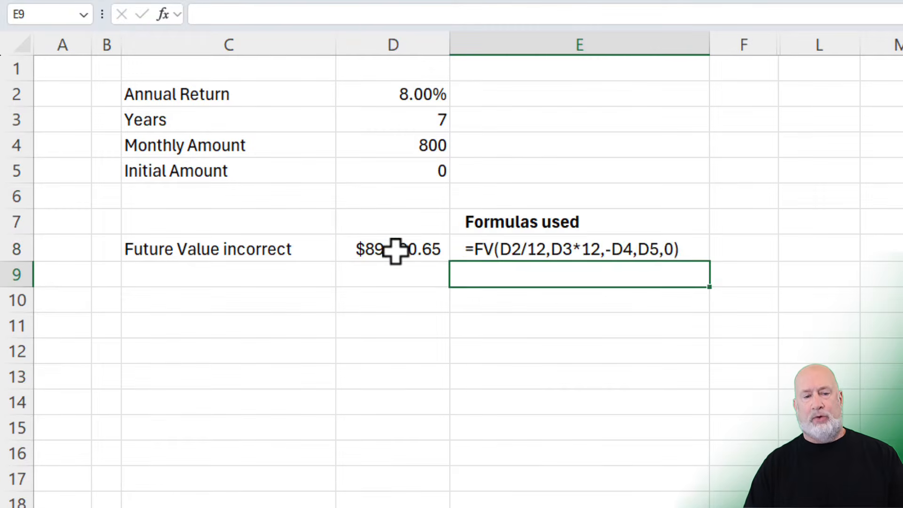
key("Up")
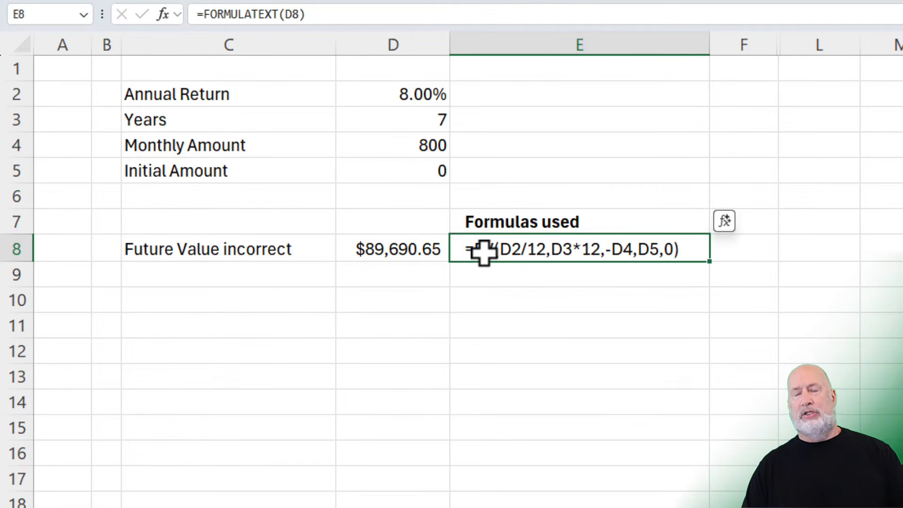
- Switch to the Calculator.net Investment Calculator and view its monthly accumulation schedule, returning to the annual one
left_click(395, 252)
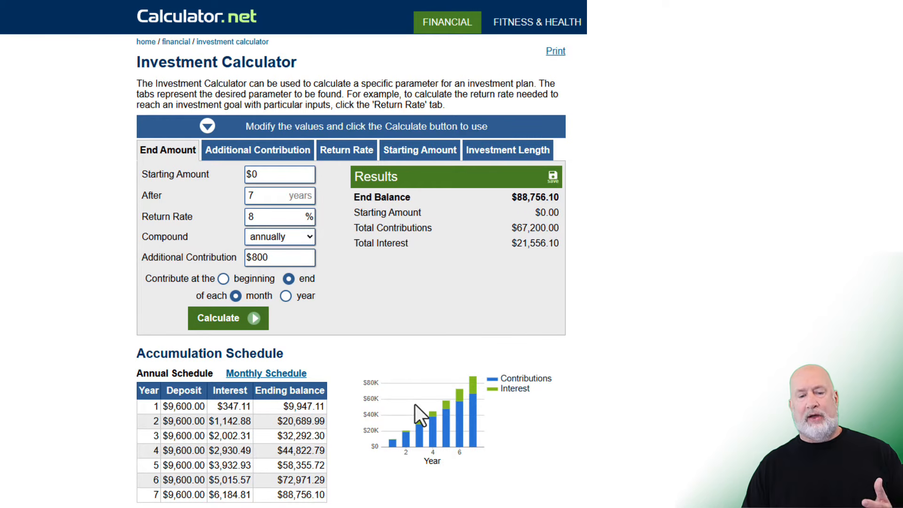
left_click(261, 374)
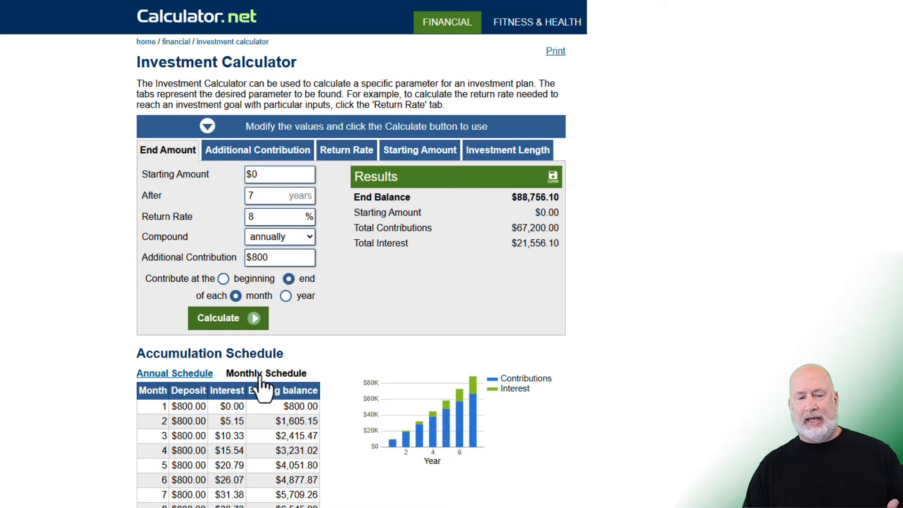
left_click(184, 376)
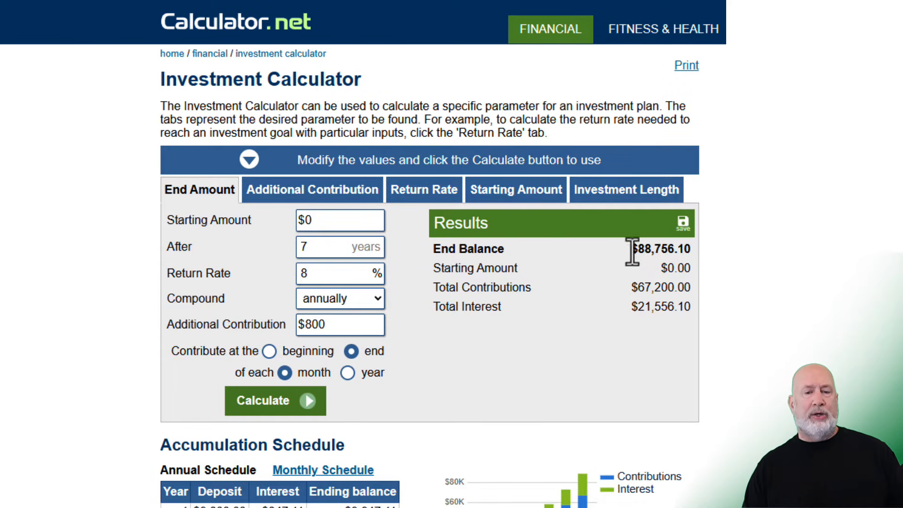
- Copy the $88,756.10 end balance from the web calculator and paste it into D11 of the Excel sheet
left_click_drag(632, 249, 687, 252)
right_click(673, 254)
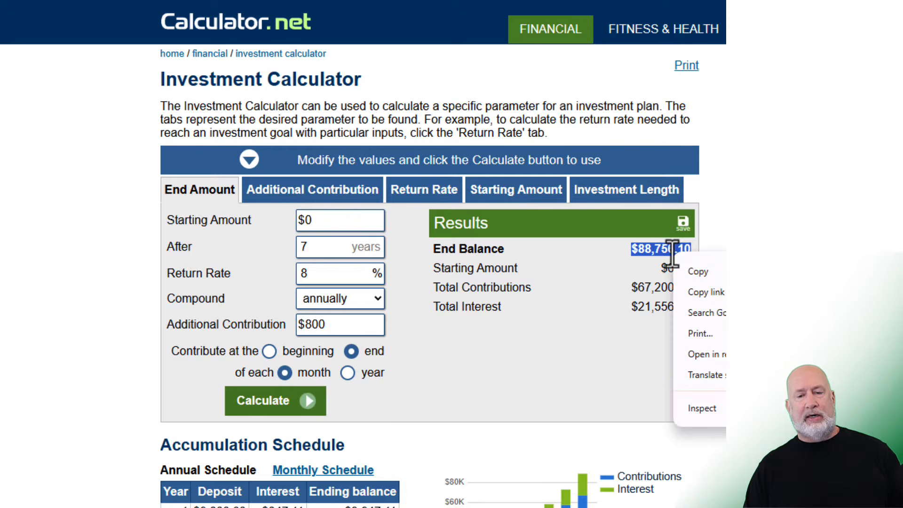
left_click(698, 272)
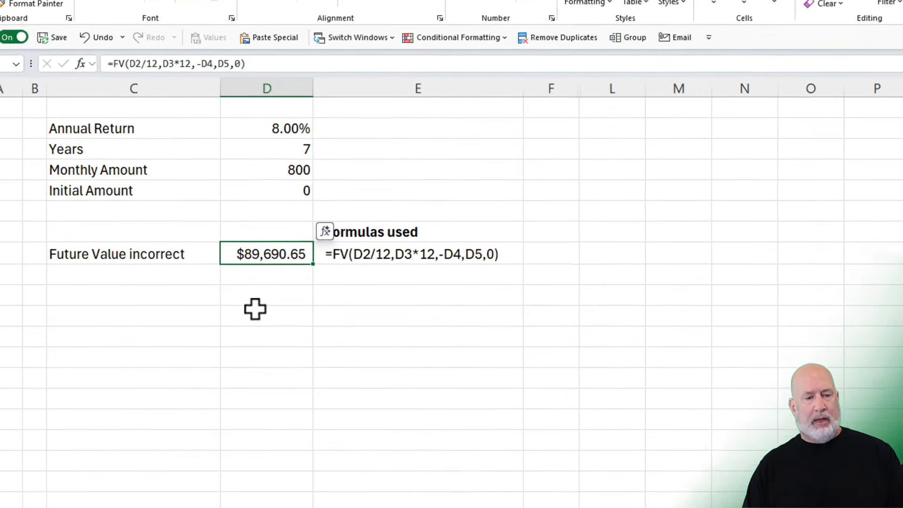
left_click(291, 280)
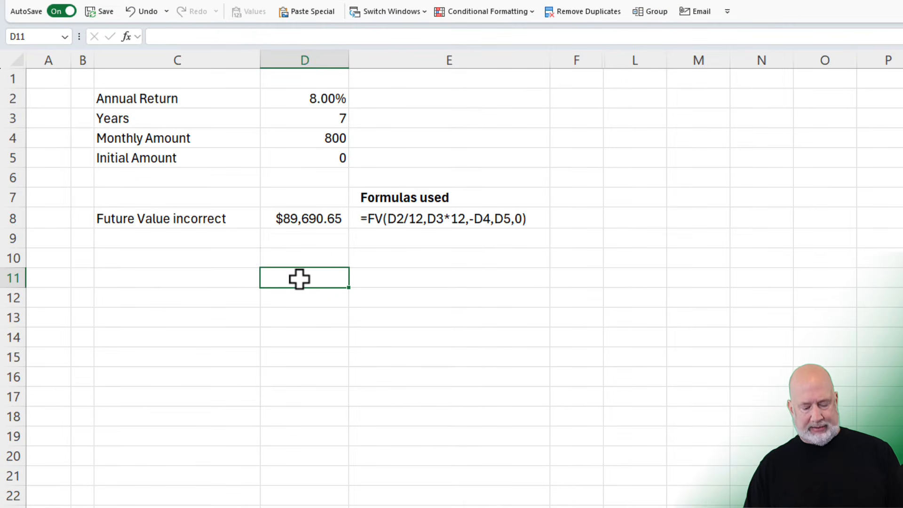
key("ctrl+v")
left_click(217, 239)
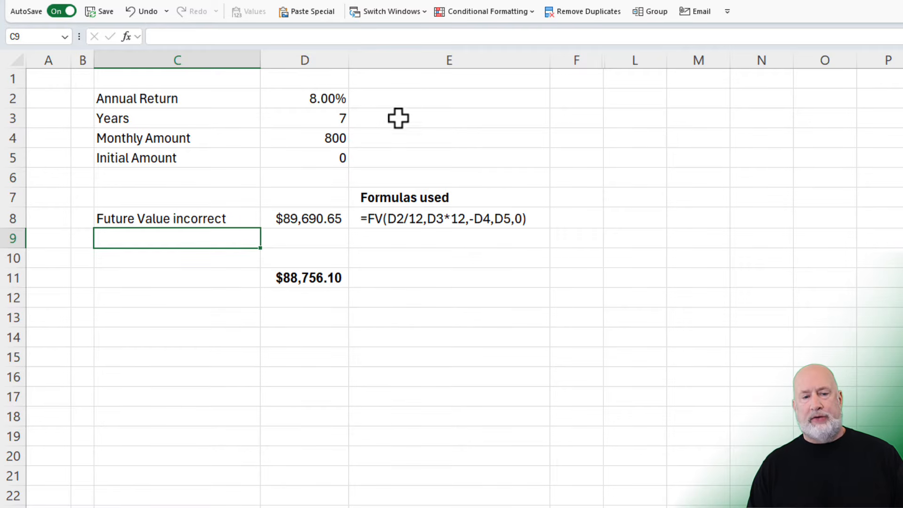
- Calculate the equivalent monthly rate of the annual return in E2 with =(1+D2)^(1/12)-1
left_click(407, 102)
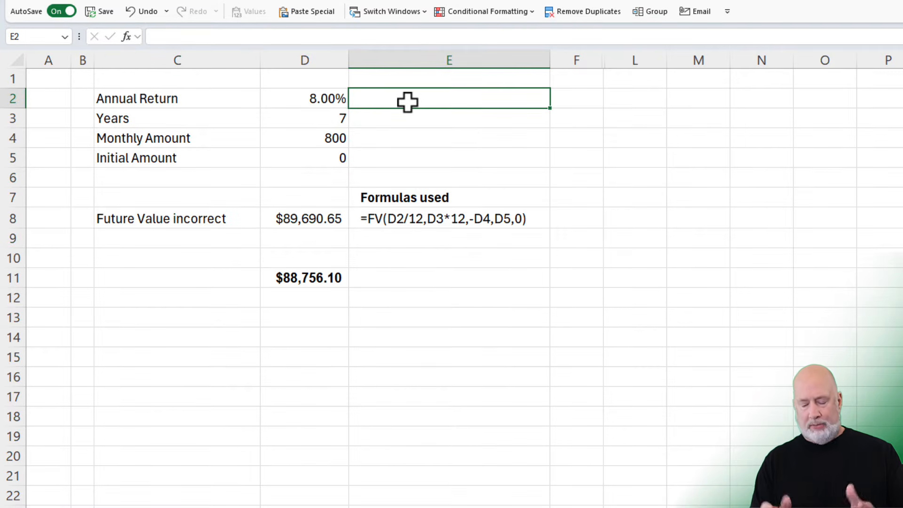
type("=")
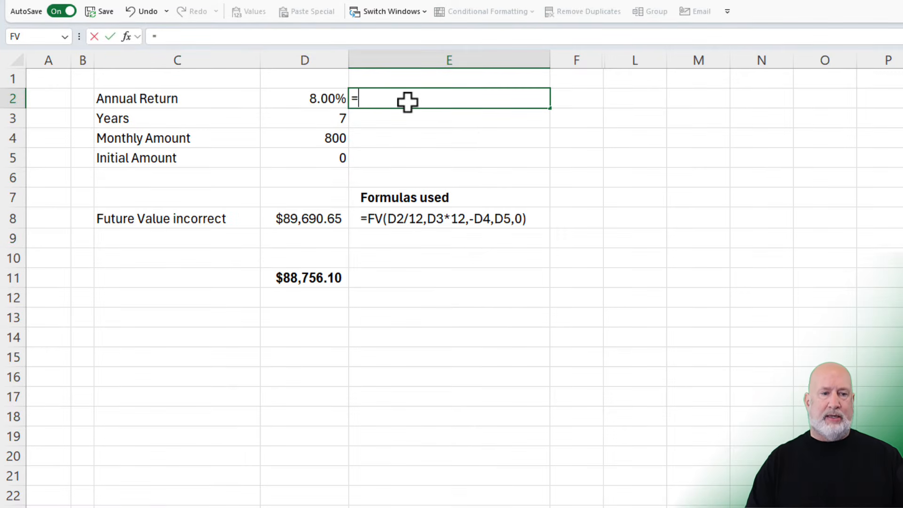
type("1")
key("BackSpace")
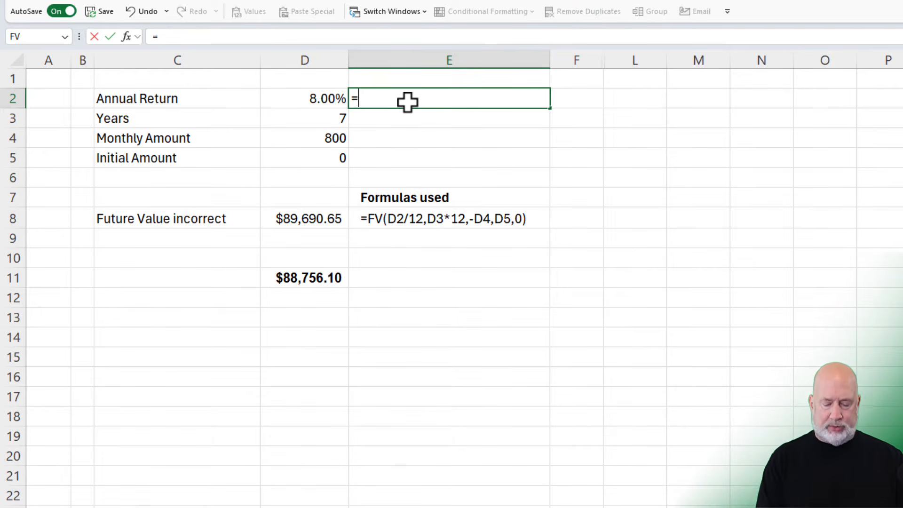
type("(1+")
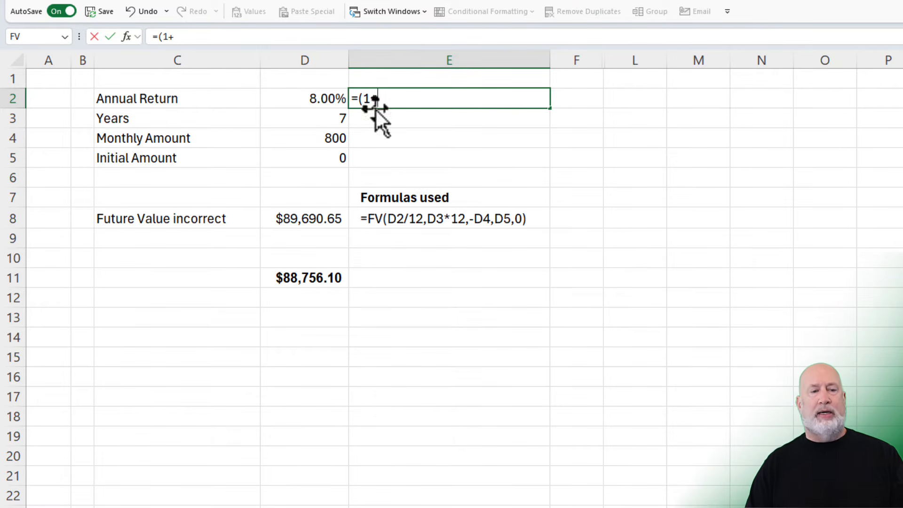
left_click(307, 100)
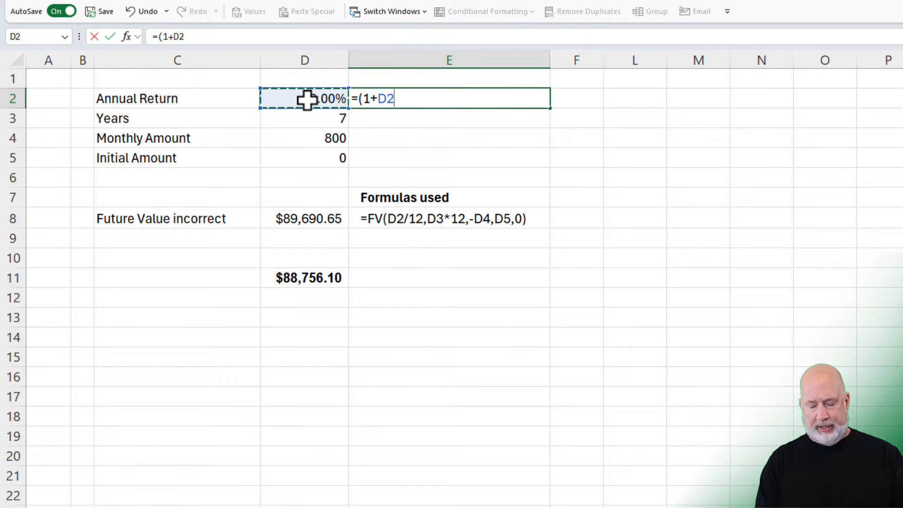
type(")")
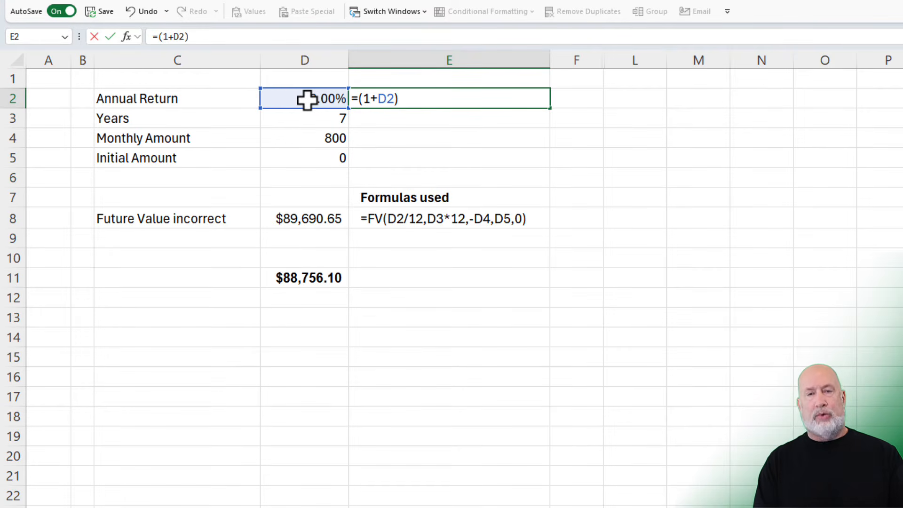
type("^")
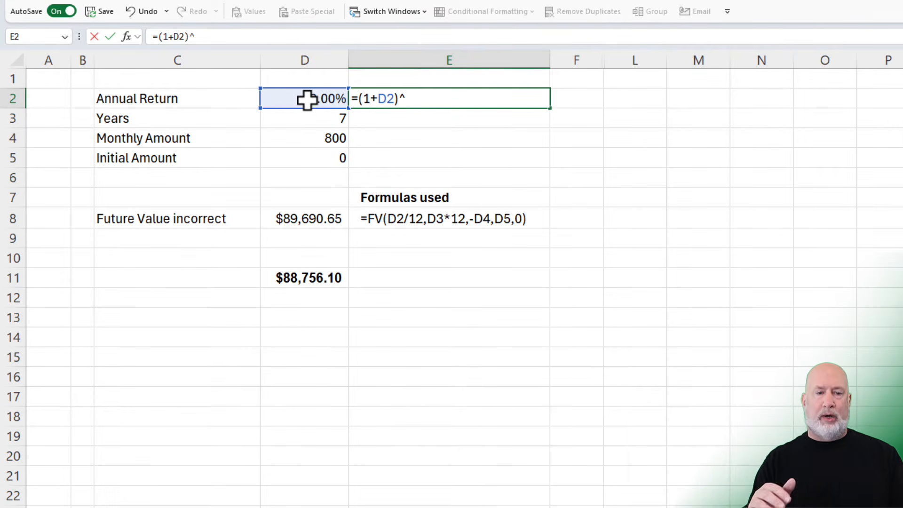
type("(1/12")
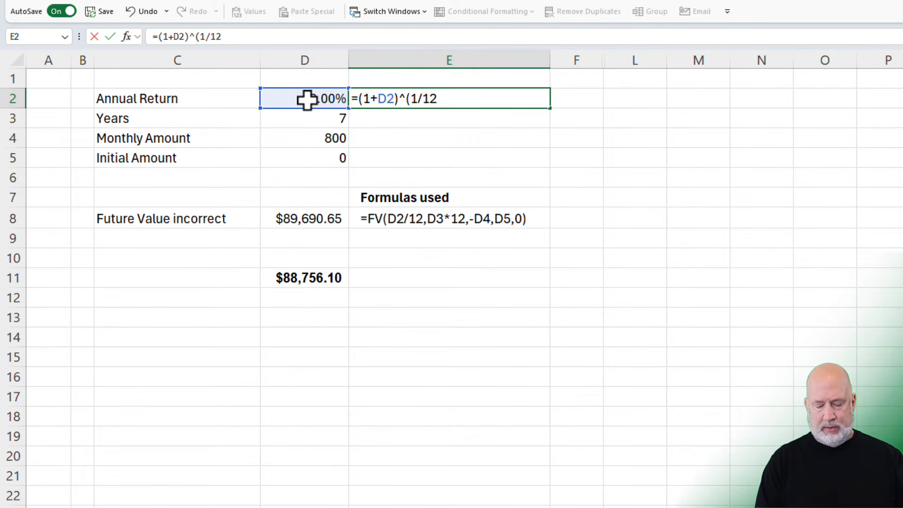
type(")-1")
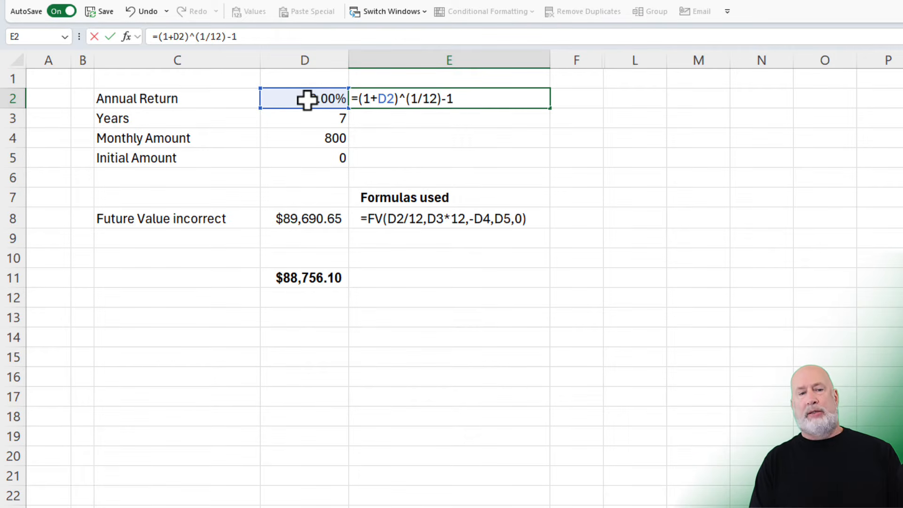
key("Return")
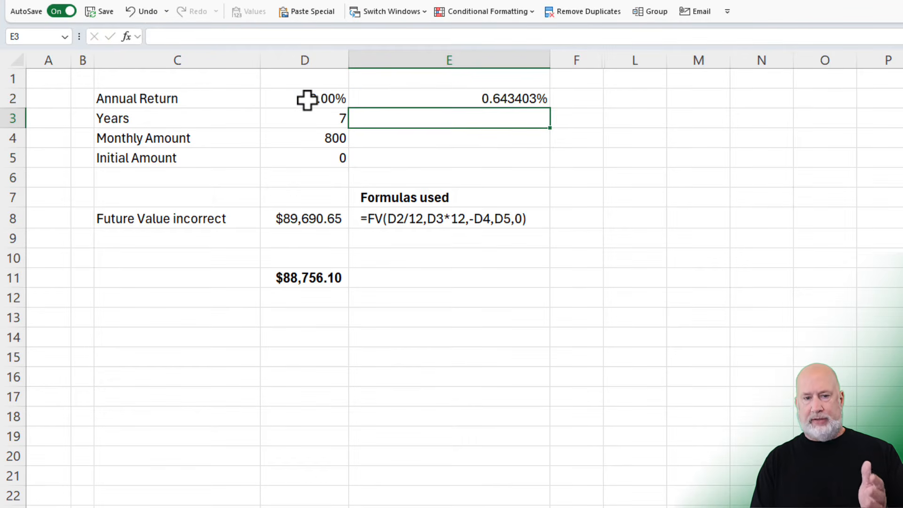
key("Up")
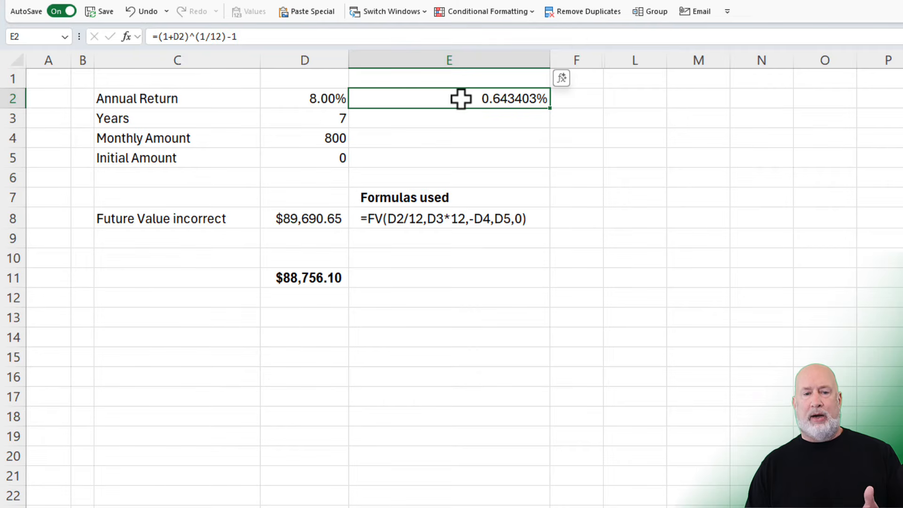
- Calculate the simple monthly rate in F2 with =D2/12 and widen column F to fit the result
left_click(592, 99)
type("=")
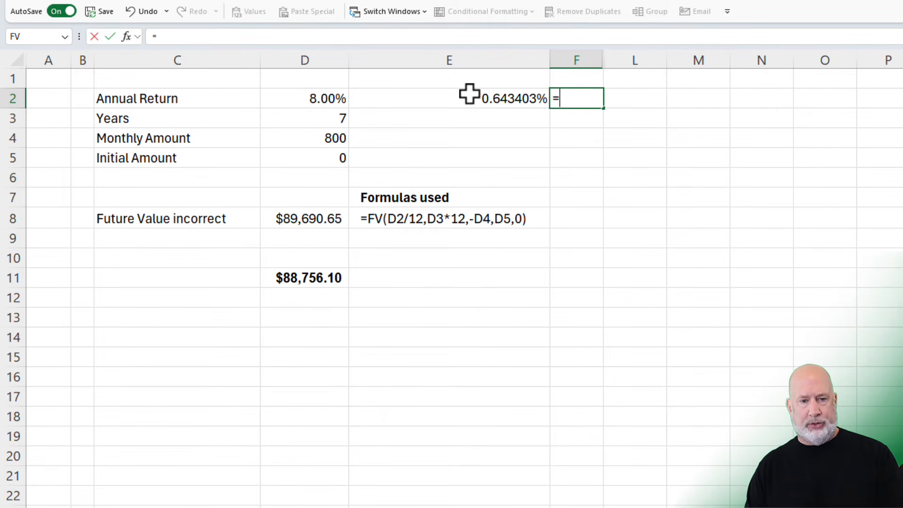
left_click(323, 100)
type("/12")
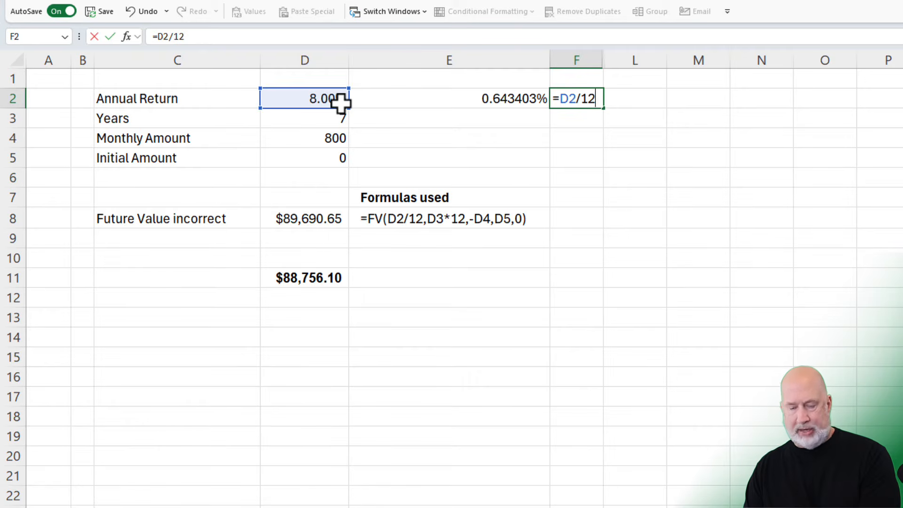
key("Return")
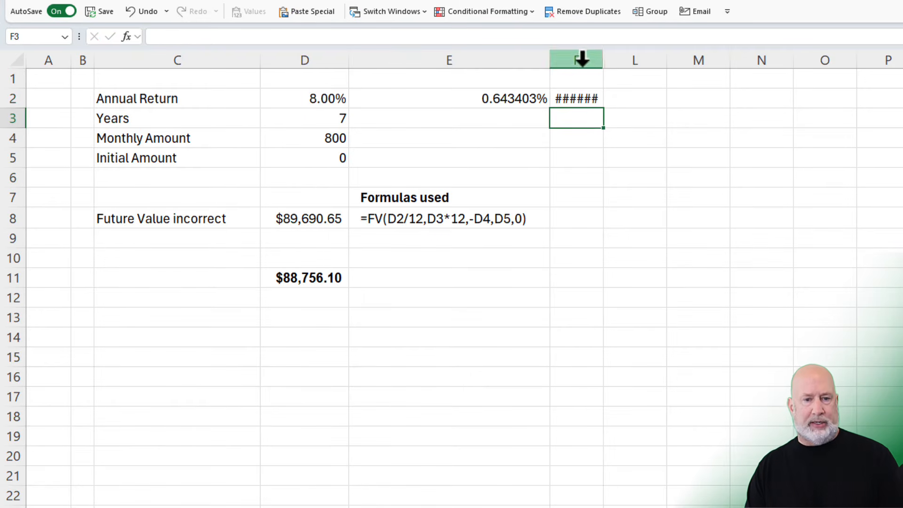
double_click(605, 61)
left_click(482, 100)
left_click(597, 99)
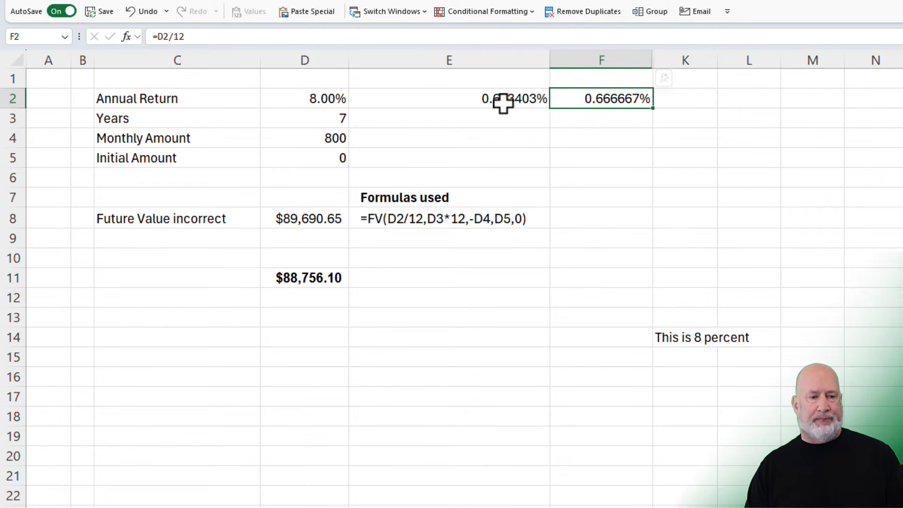
- Label cell C9 "FV correct" for the corrected future value
left_click(226, 233)
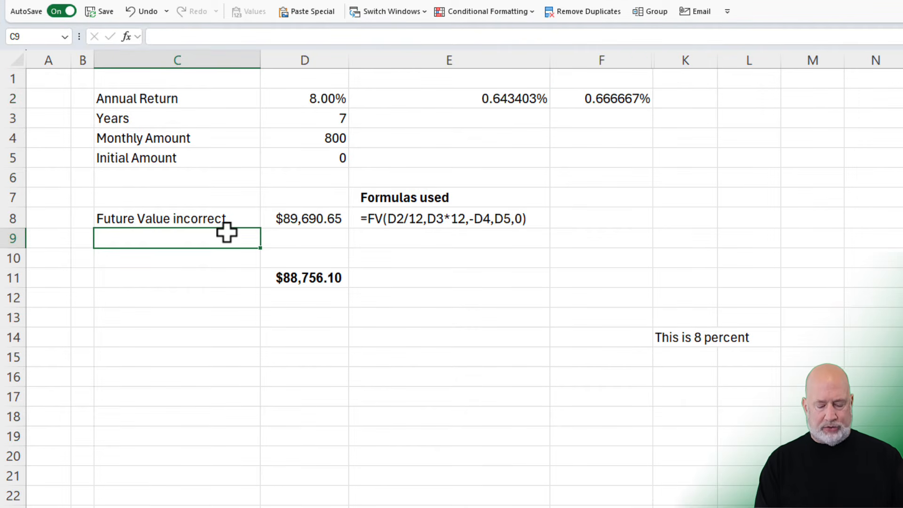
type("FV correct")
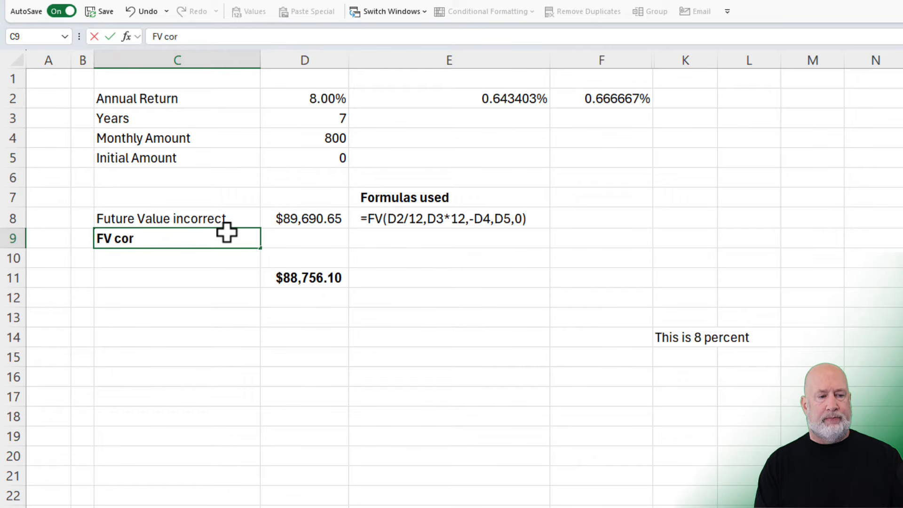
key("Tab")
type("=fv")
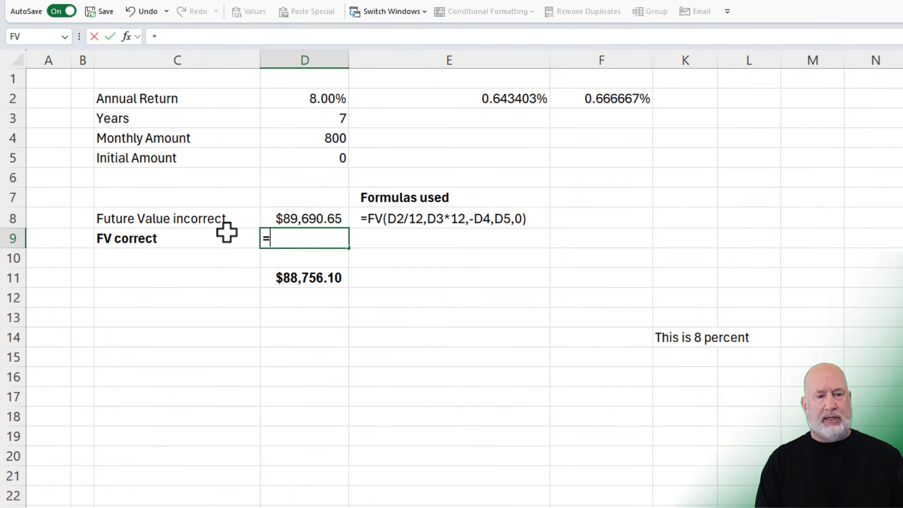
key("BackSpace")
key("BackSpace")
key("BackSpace")
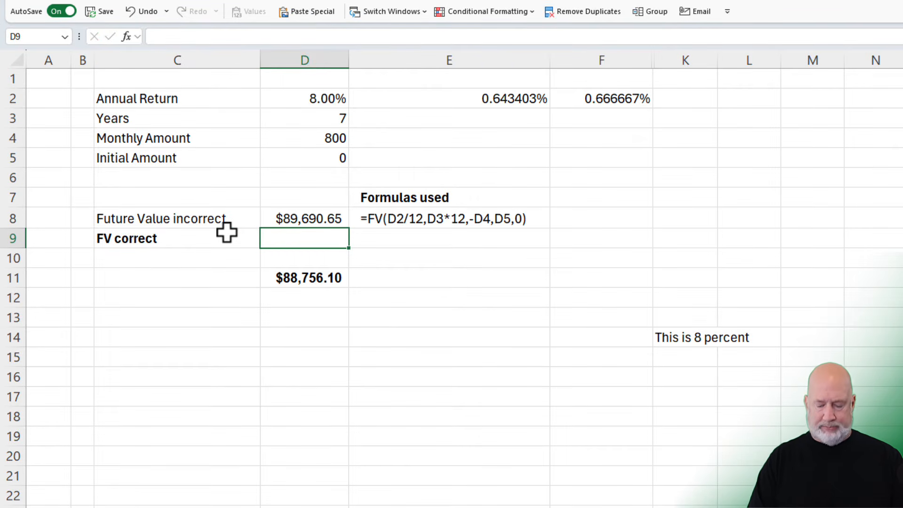
- Enter =FV(E2,D3*12,-D4,D5,0) in D9 by reusing the D8 formula with E2 as the rate, and compare the result with D11
type("=FV(D2/12,D3*12,-D4,D5,0)")
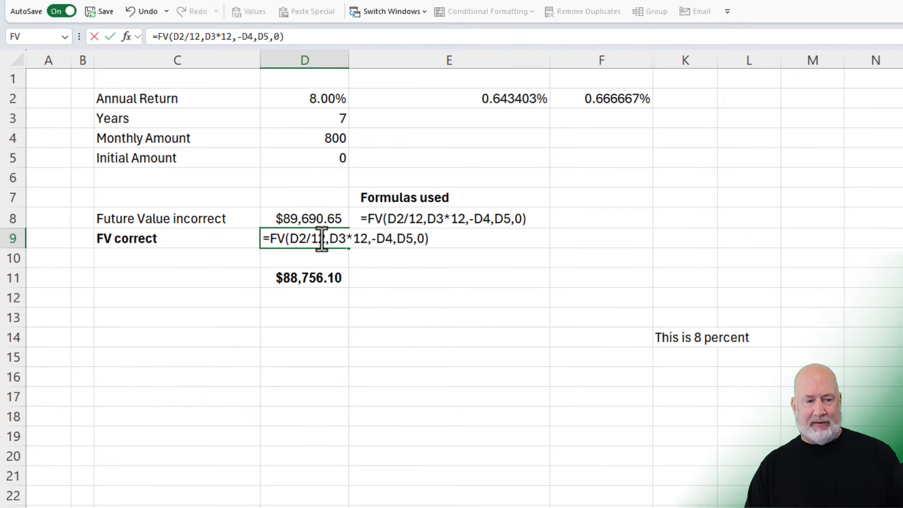
left_click_drag(322, 240, 298, 240)
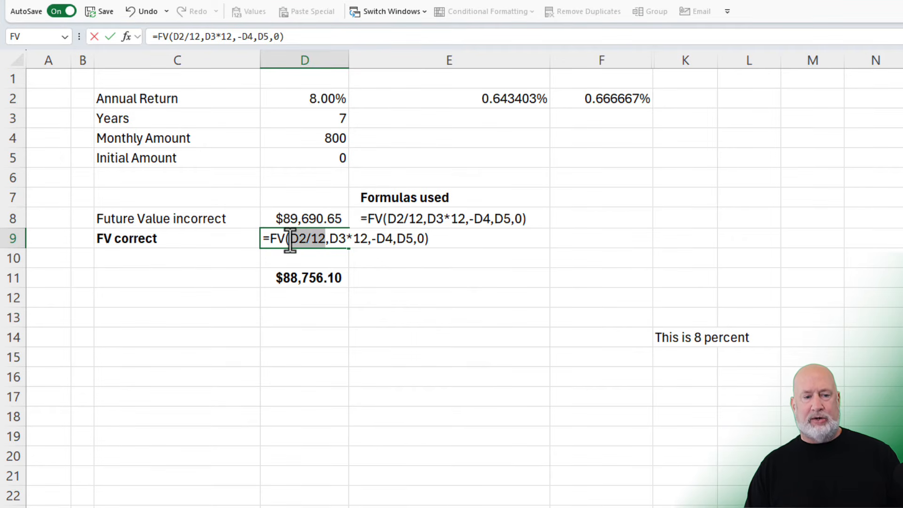
key("Delete")
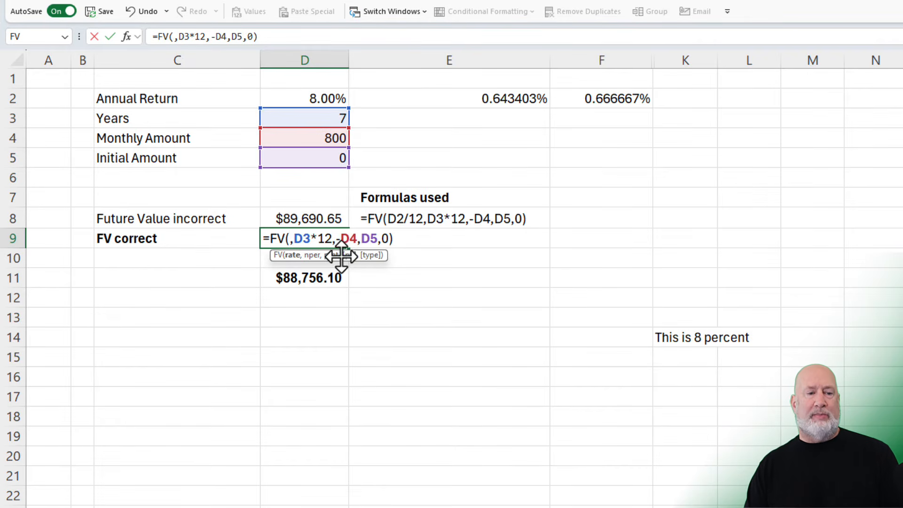
left_click(488, 102)
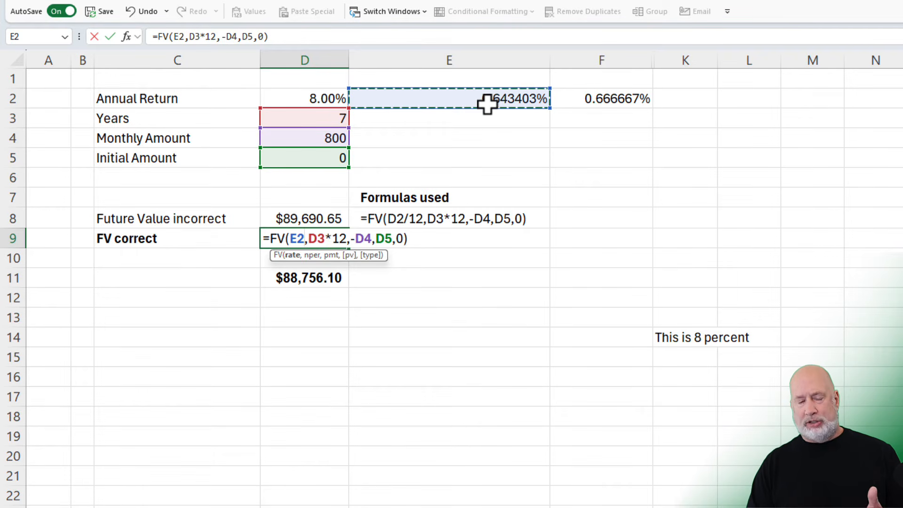
key("Return")
key("Left")
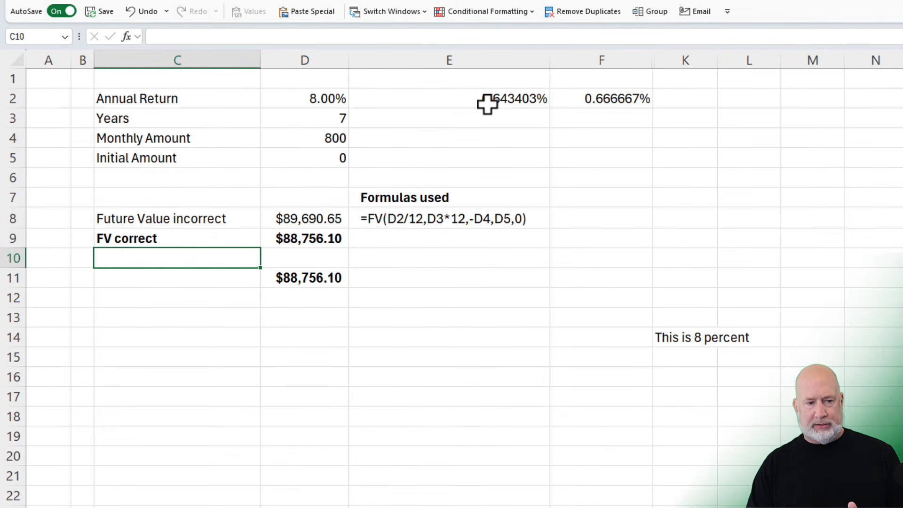
key("Up")
left_click(321, 289)
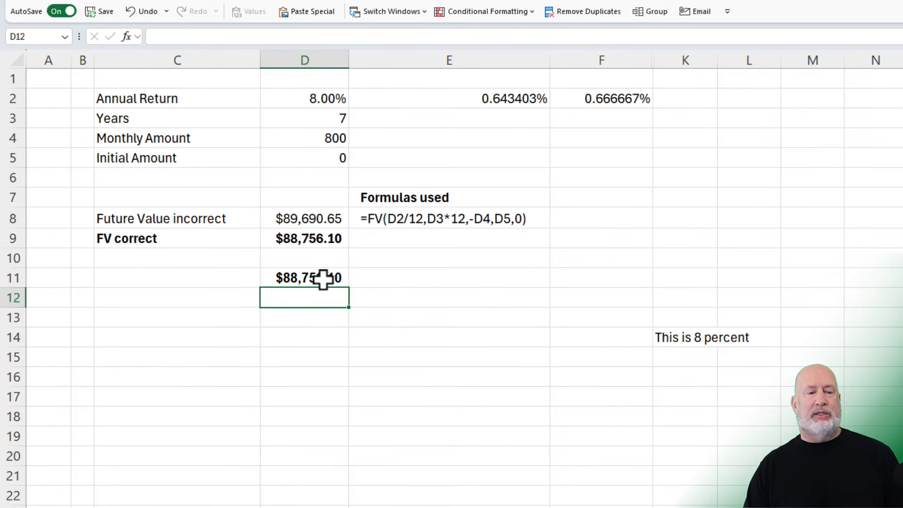
left_click(323, 278)
left_click(335, 238)
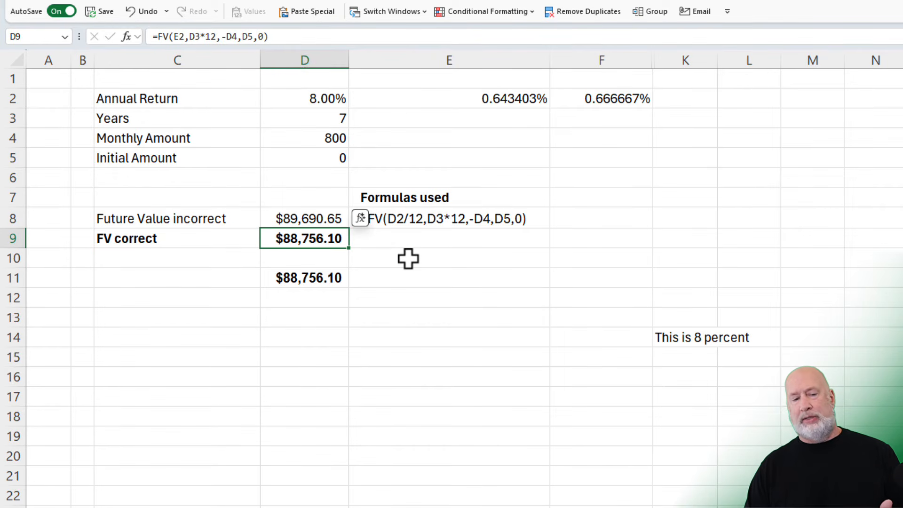
- Fill the FORMULATEXT formula from E8 down to E9 to document the corrected formula
left_click(408, 243)
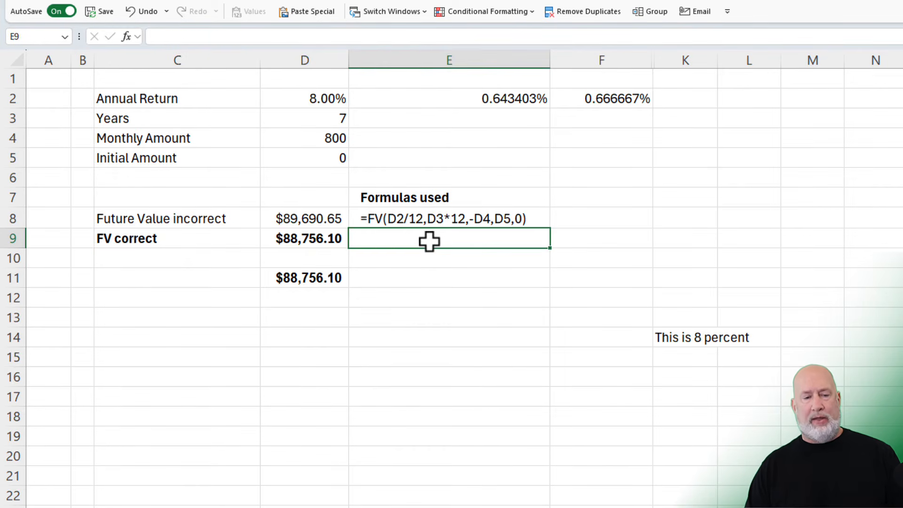
left_click(486, 221)
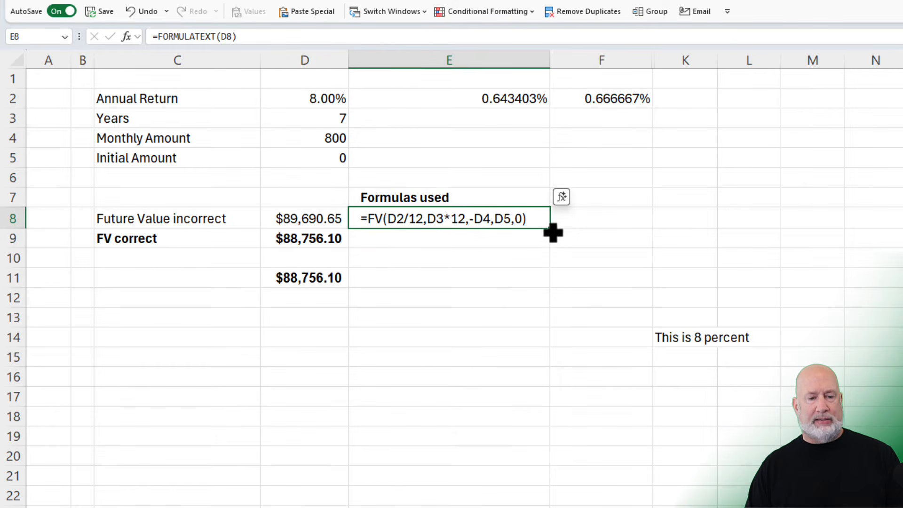
left_click_drag(553, 232, 552, 244)
- Show the monthly rate formula as text in E3 using FORMULATEXT on E2, and centre it in the cell
left_click(487, 100)
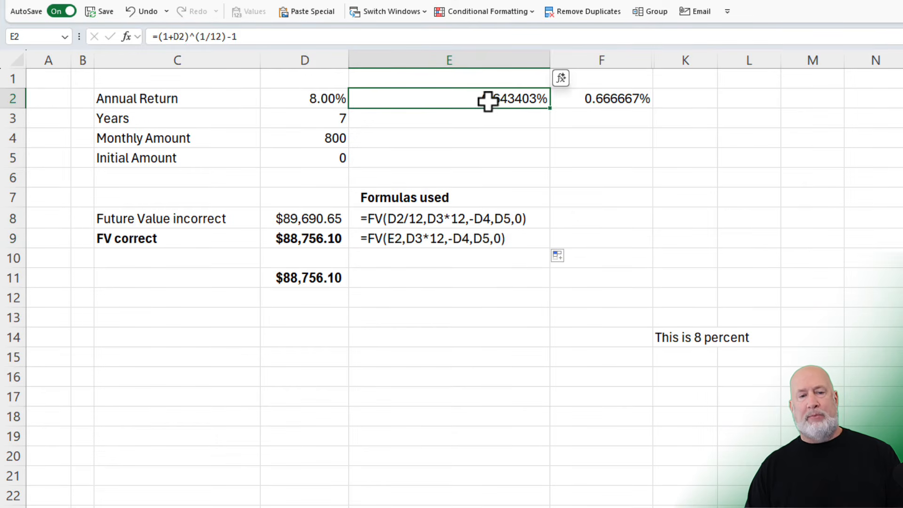
left_click(495, 122)
type("=")
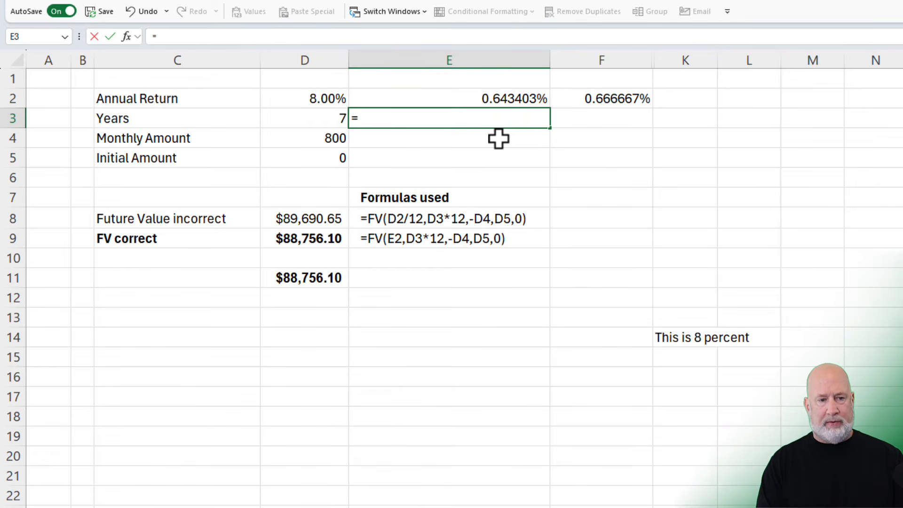
type("form")
key("Tab")
key("Up")
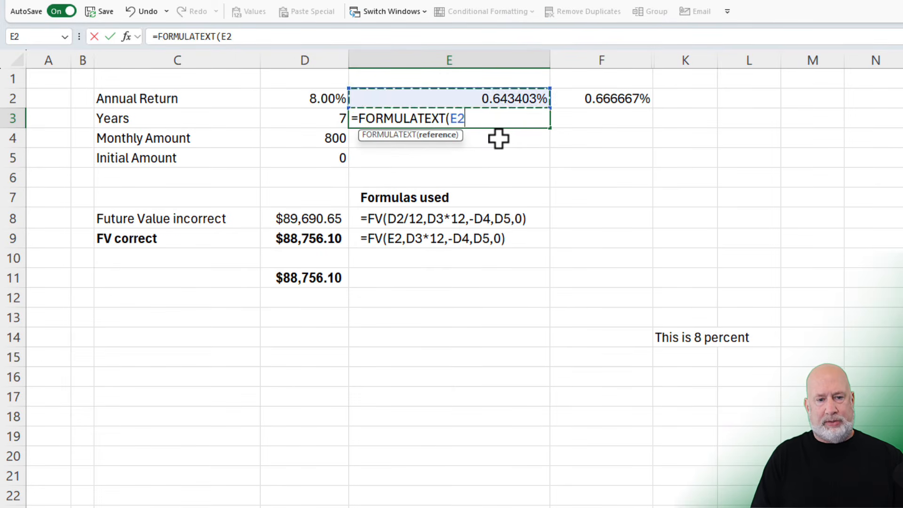
key("ctrl+Return")
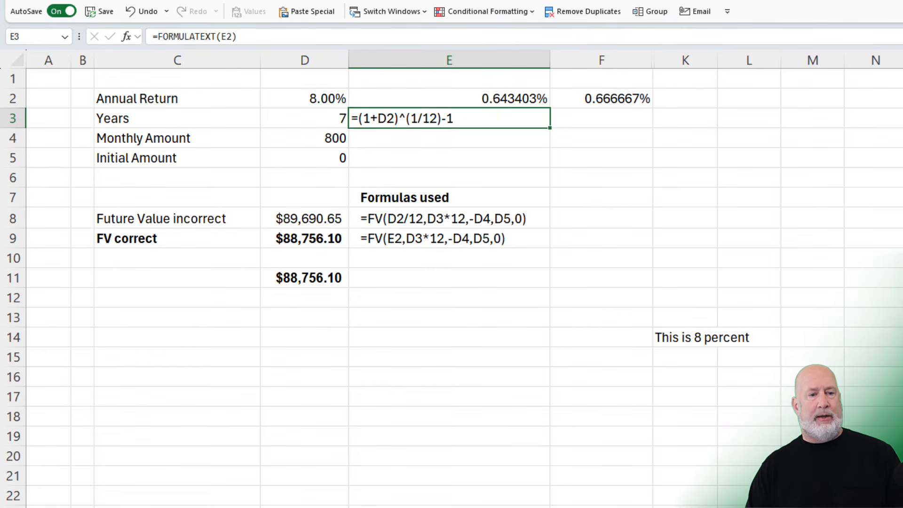
left_click(337, 1)
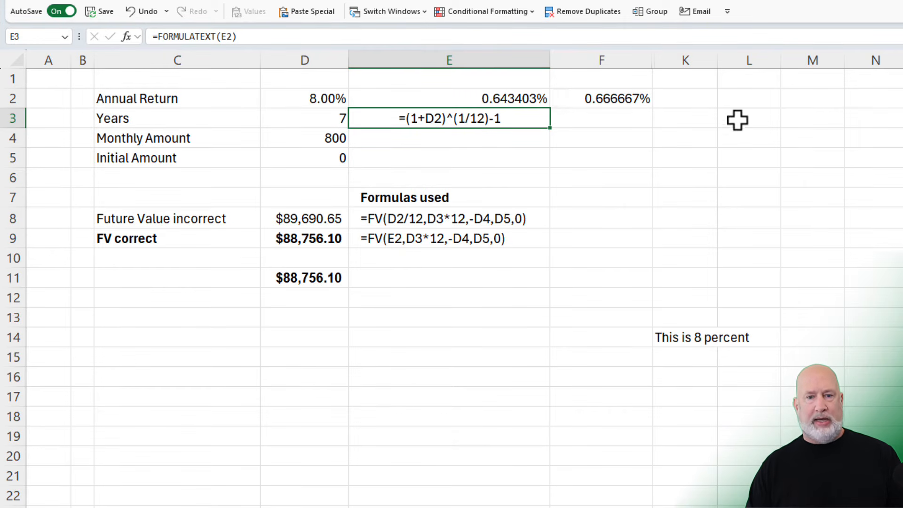
- Unhide columns G through J and review the formulas behind the "wrong" and "Correct" monthly rates in column H
left_click_drag(635, 61, 809, 59)
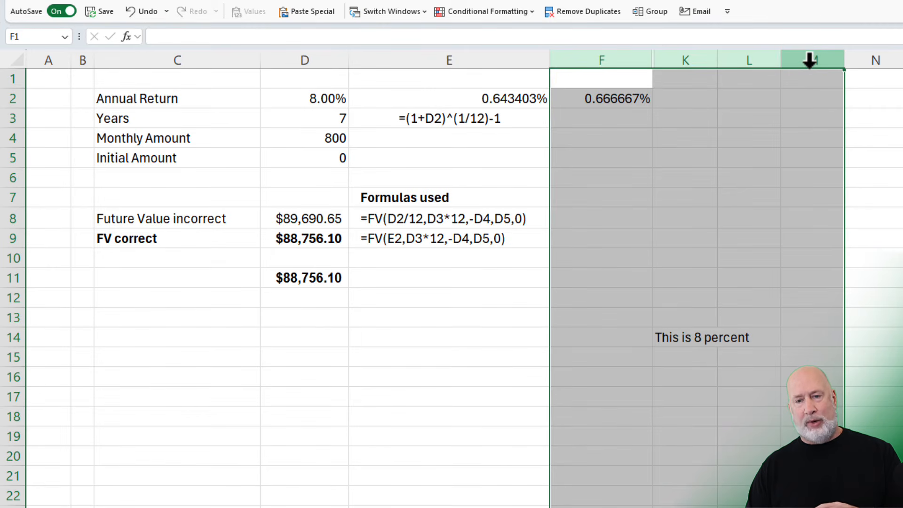
right_click(809, 60)
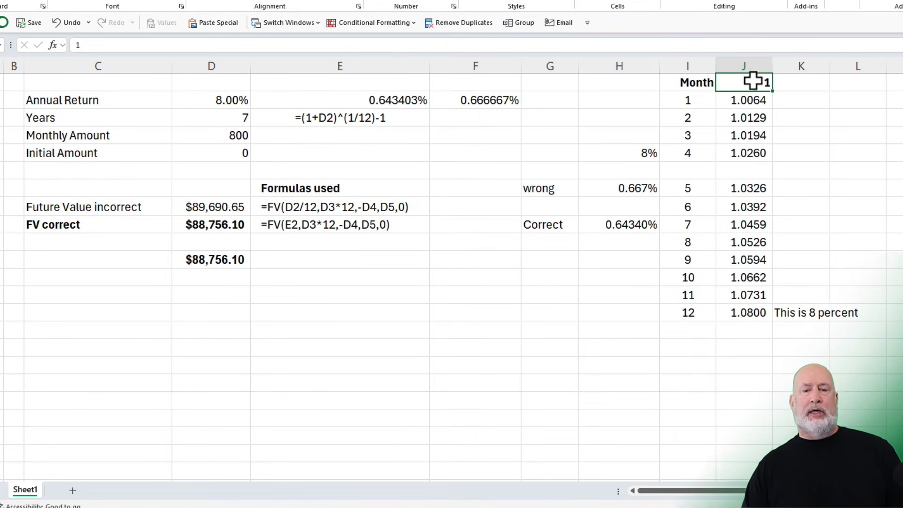
left_click(626, 188)
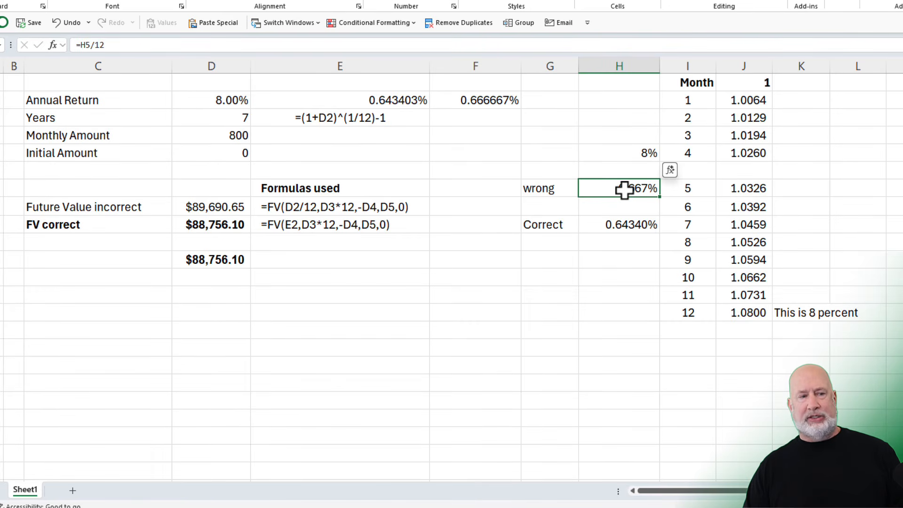
left_click(633, 226)
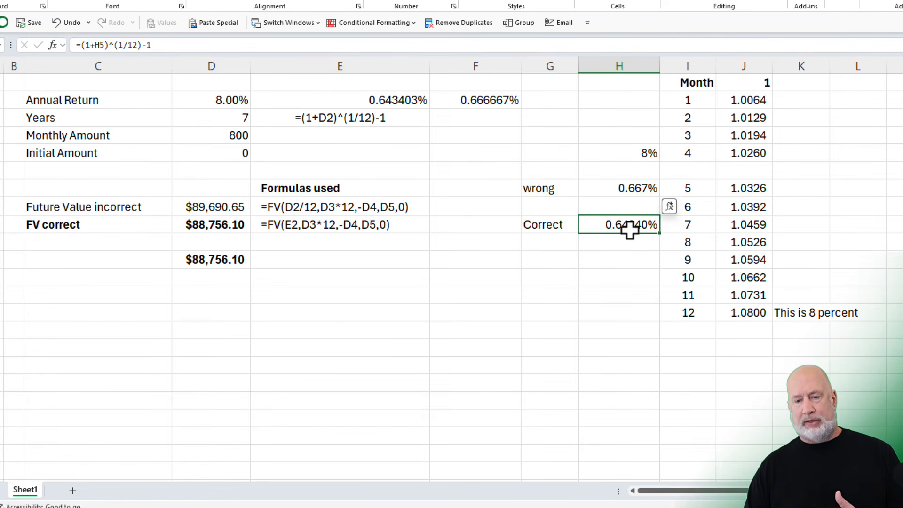
- Examine the monthly compounding formulas in column J for month 1 and month 12
left_click(738, 96)
double_click(739, 97)
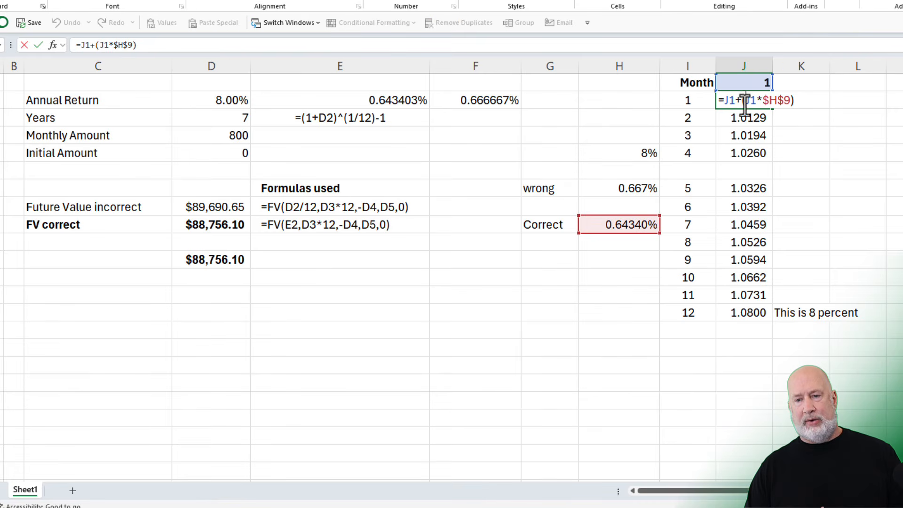
key("Escape")
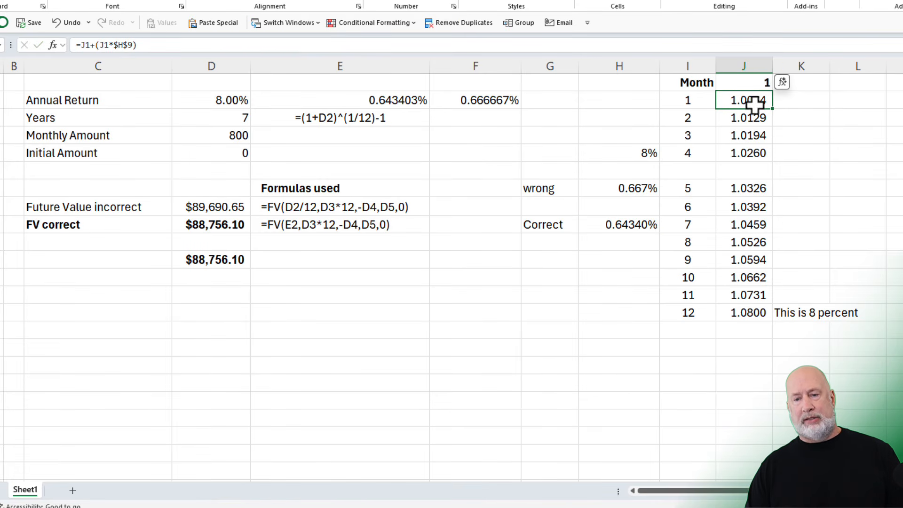
left_click(732, 308)
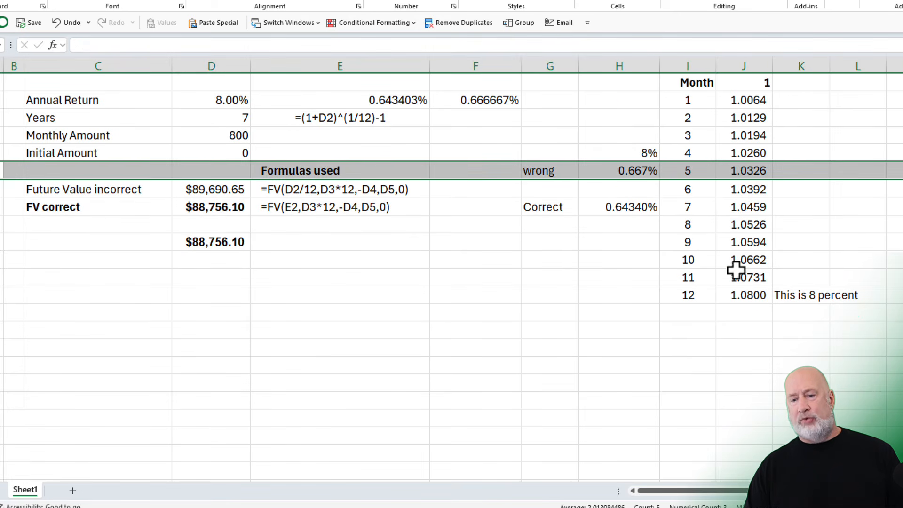
left_click(738, 295)
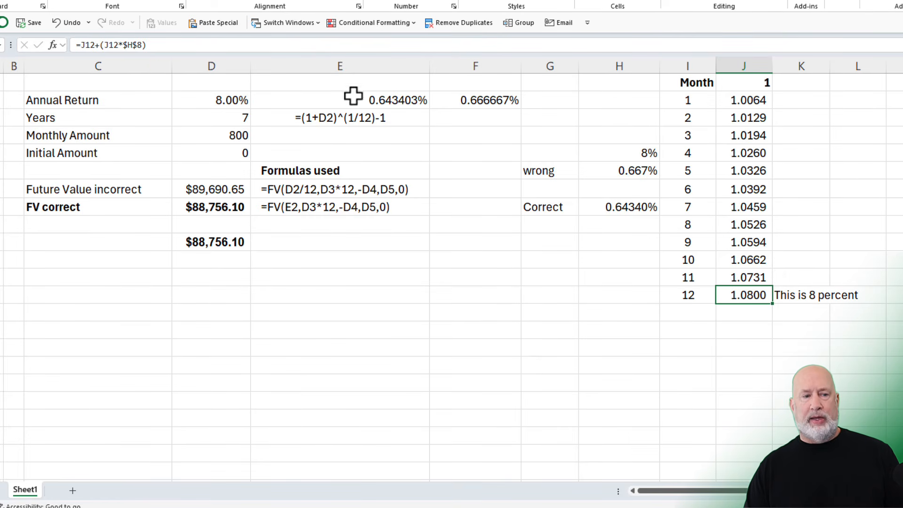
- Set the Initial Amount in D5 to 12000
left_click(213, 154)
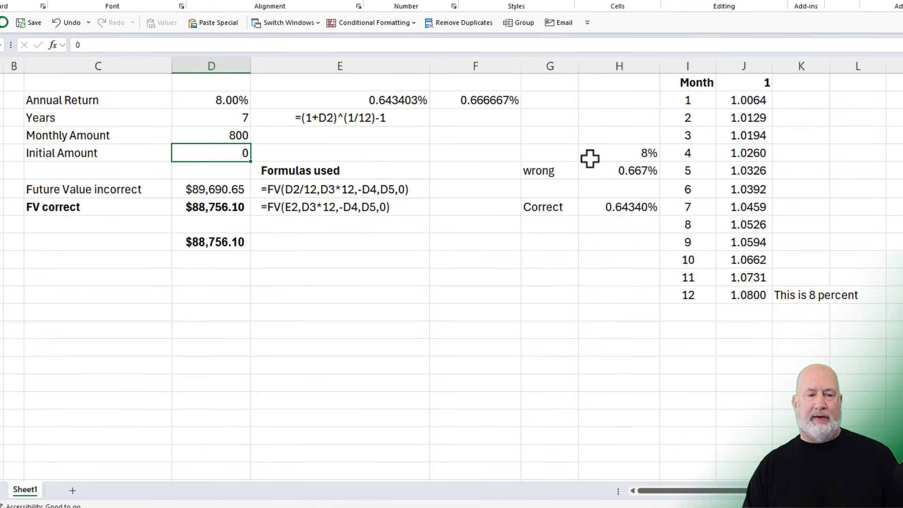
type("12")
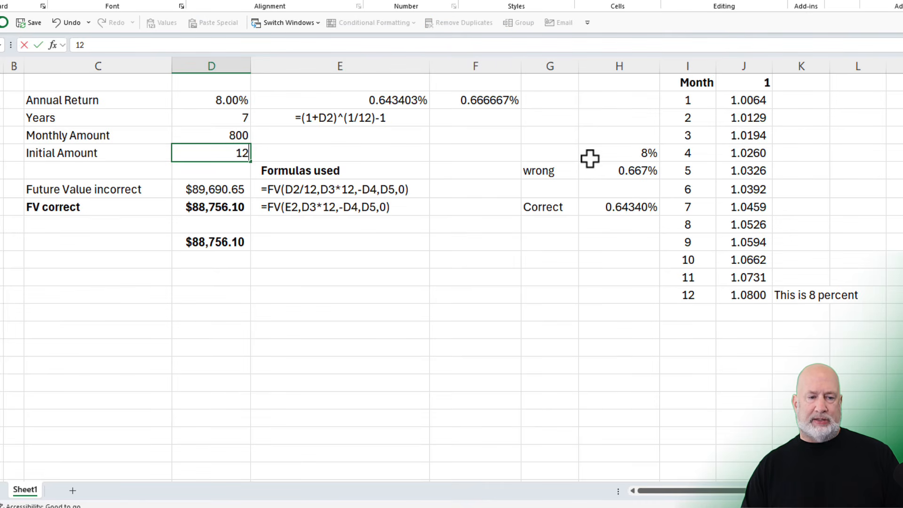
type("000")
key("Return")
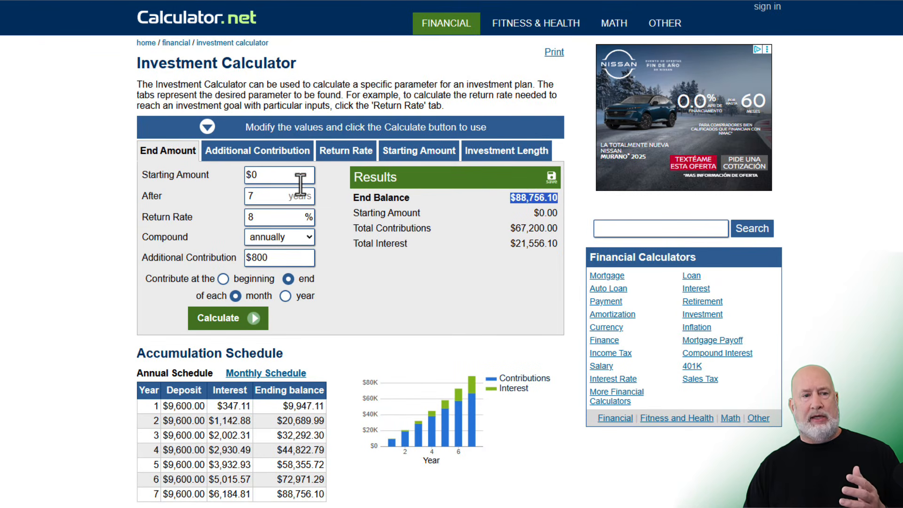
- Switch to the Calculator.net Investment Calculator, enter the sheet's initial amount as the starting amount, and recalculate
left_click(279, 173)
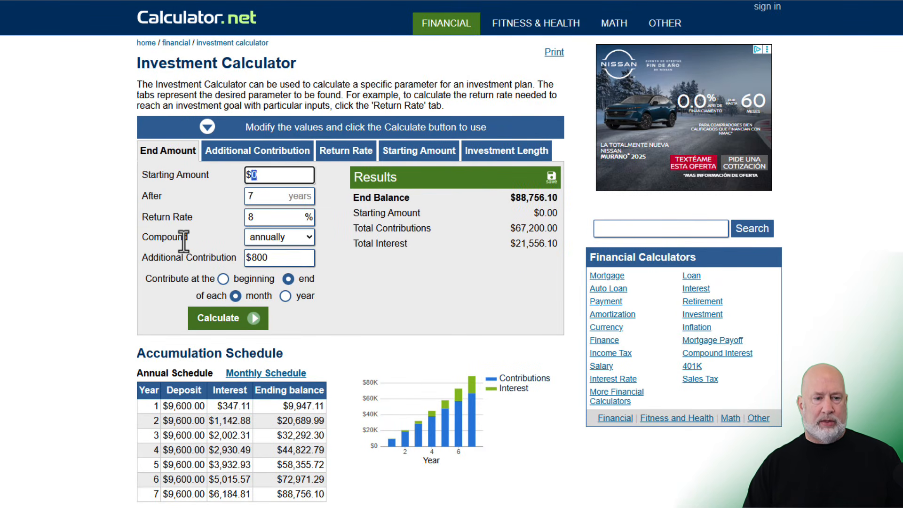
left_click(232, 317)
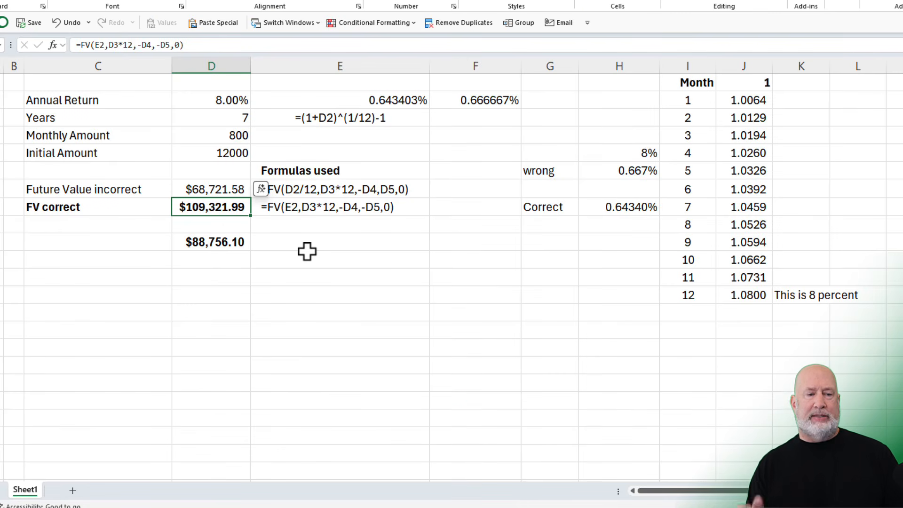
- Negate the initial amount in the Future Value incorrect formula in D7 so it reads =FV(D2/12,D3*12,-D4,-D5,0)
key("Up")
key("F2")
key("Left")
key("Left")
key("Left")
key("Left")
key("Left")
type("-")
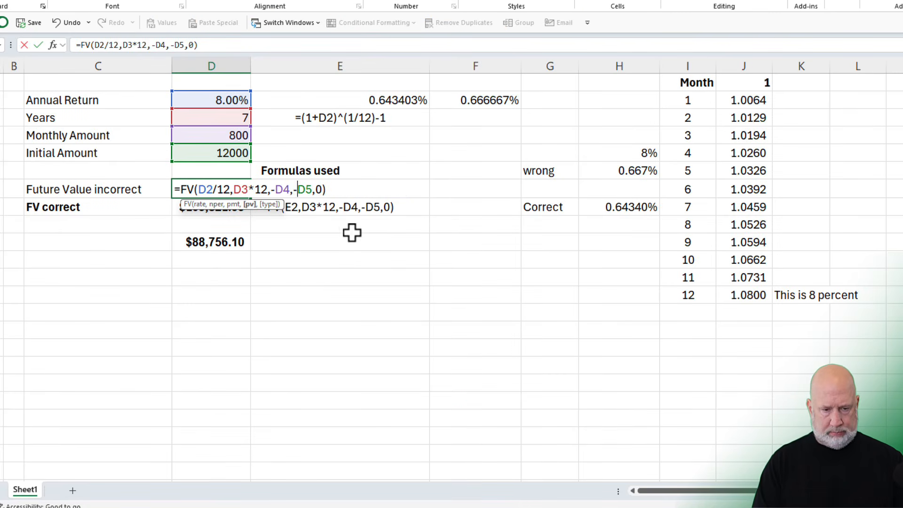
key("Return")
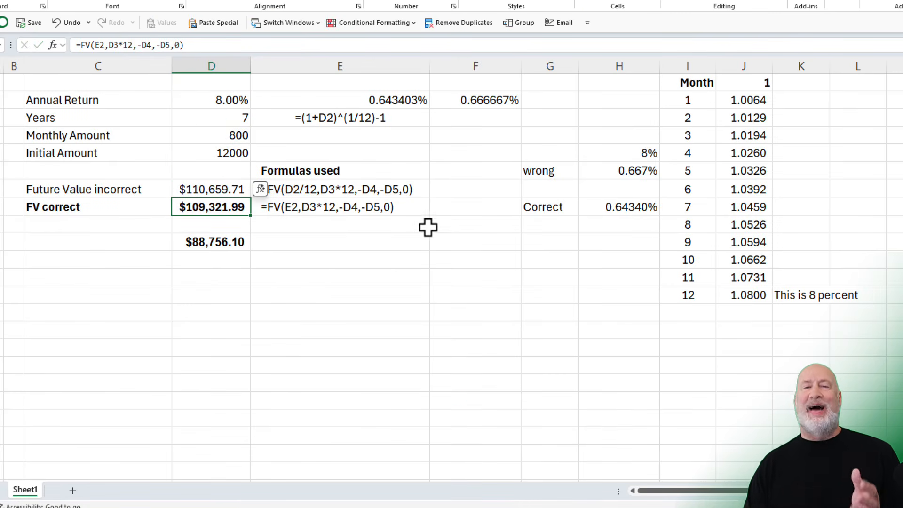
- Compare the formula texts in E7 and E8 and review the FV correct formula in D8
left_click(404, 193)
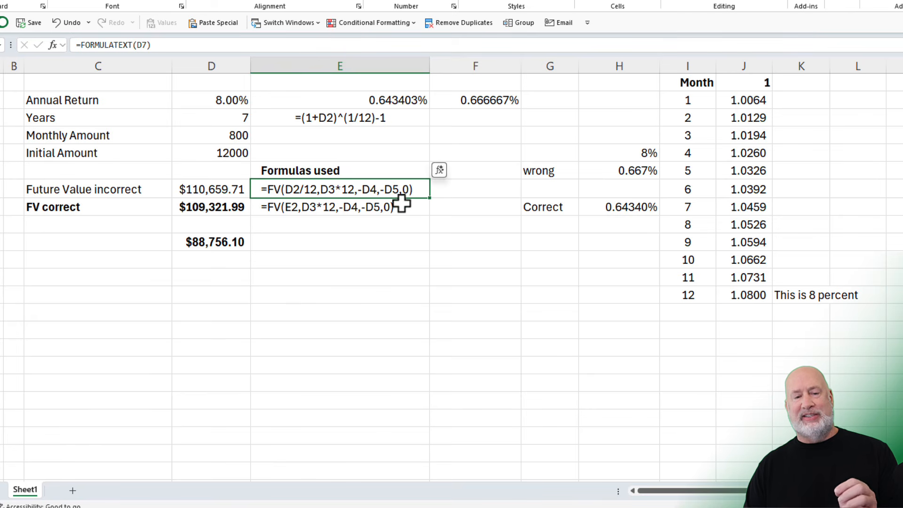
left_click(377, 207)
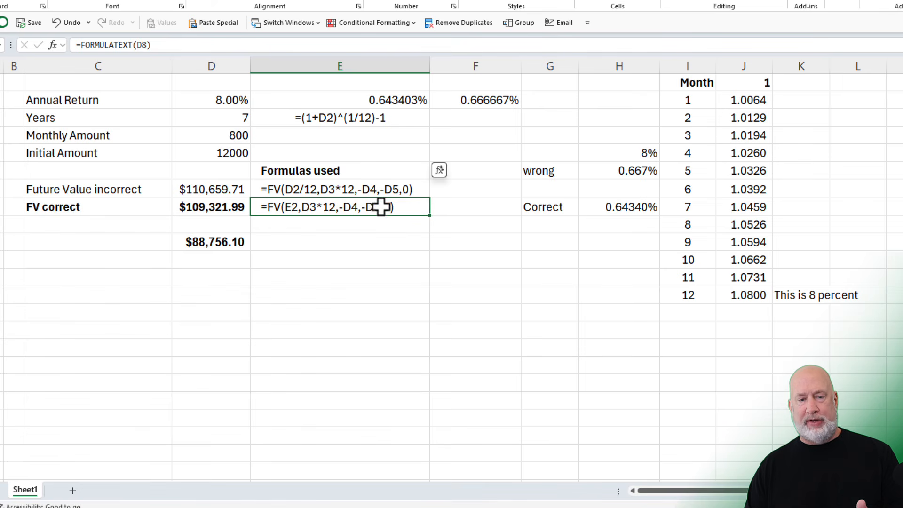
left_click_drag(282, 189, 240, 206)
left_click(303, 211)
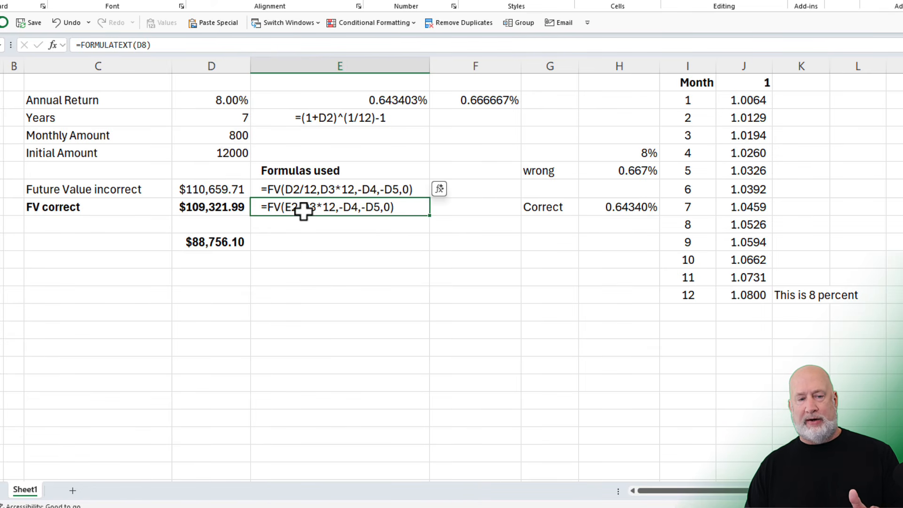
left_click(236, 208)
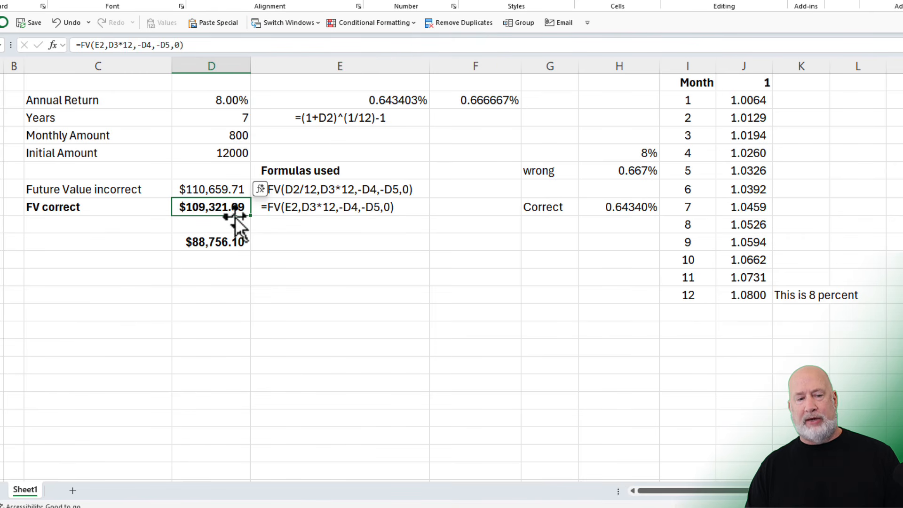